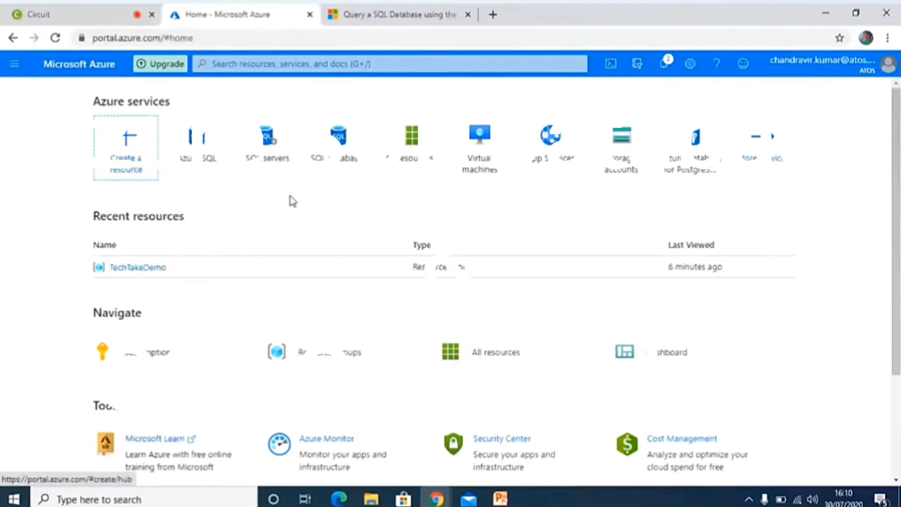
Open the TechTakeDemo resource group and search the portal for the Azure SQL service to open it.
{"action": "left_click", "coordinate": [132, 270]}
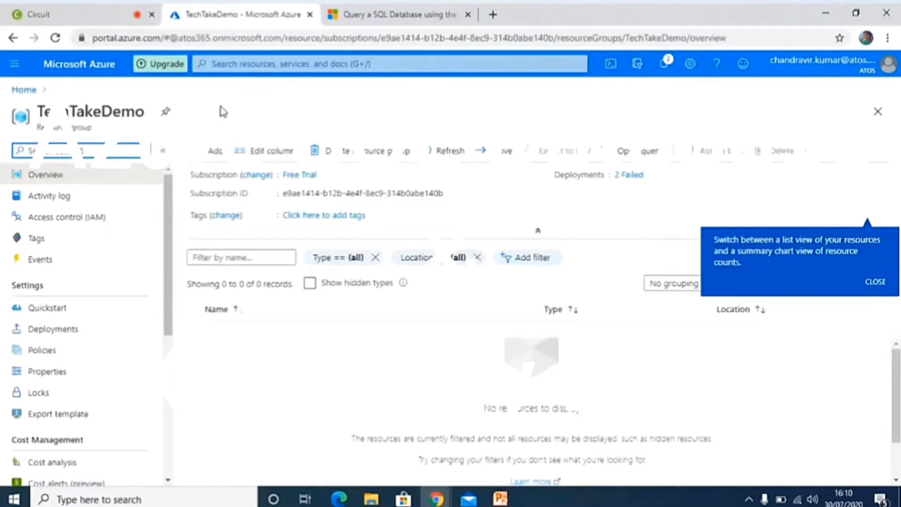
{"action": "left_click", "coordinate": [226, 63]}
{"action": "type", "text": "a"}
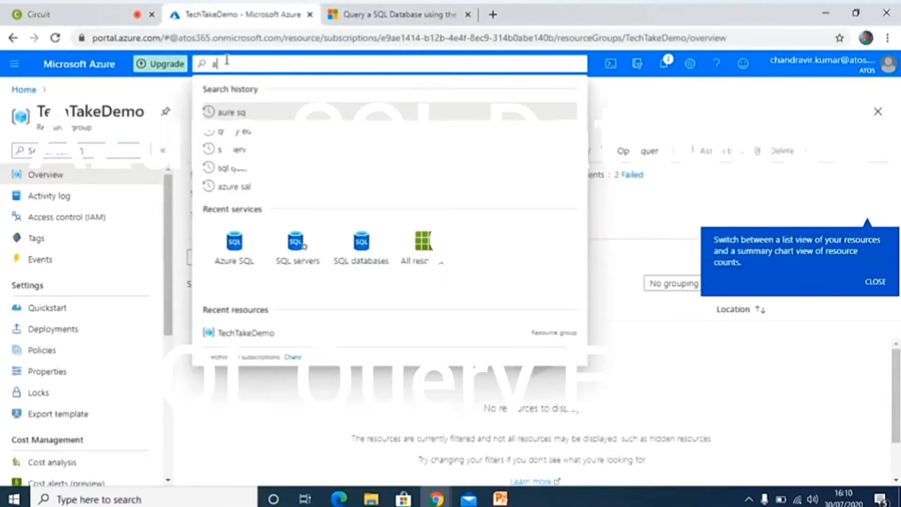
{"action": "type", "text": "zure sq"}
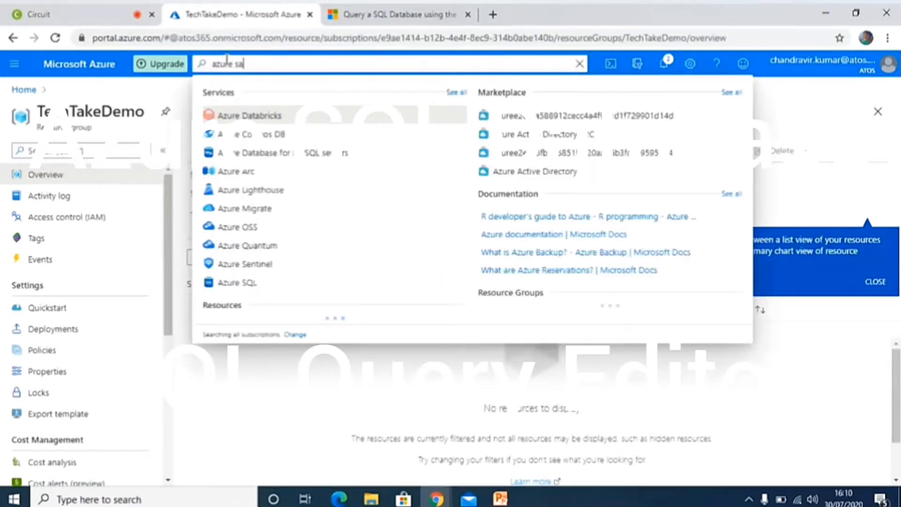
{"action": "type", "text": "l"}
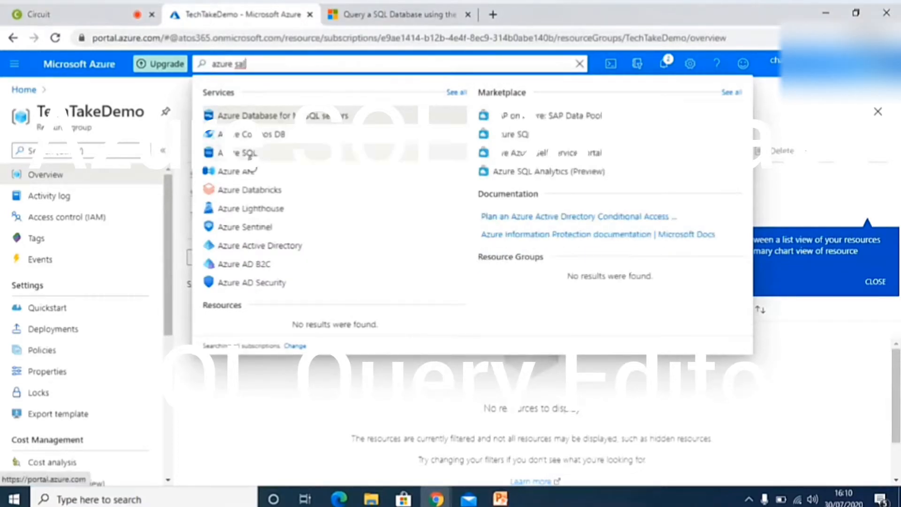
{"action": "left_click", "coordinate": [250, 154]}
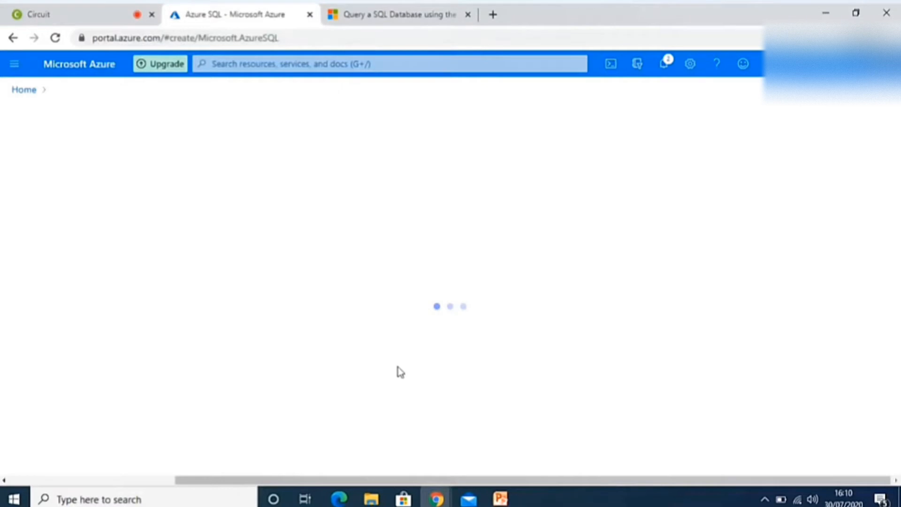
Start creating a SQL database with the resource type Single database.
{"action": "left_click", "coordinate": [243, 296]}
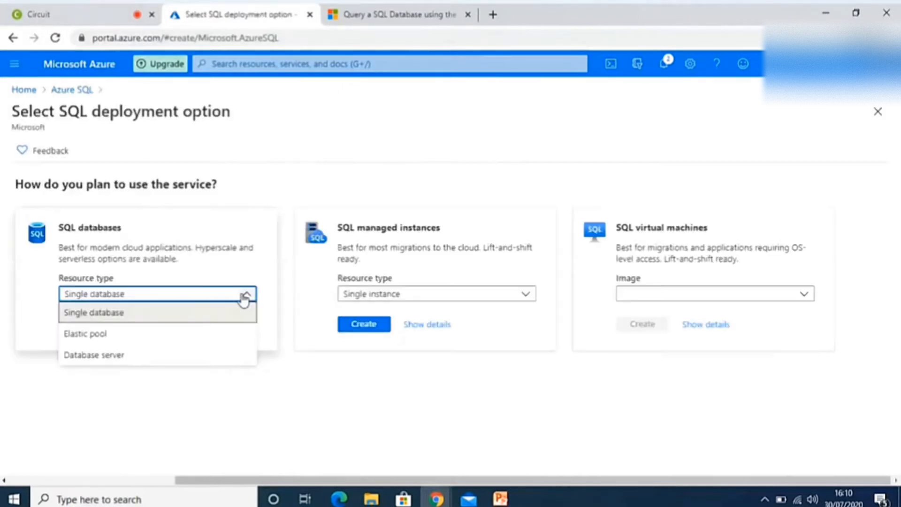
{"action": "left_click", "coordinate": [243, 296]}
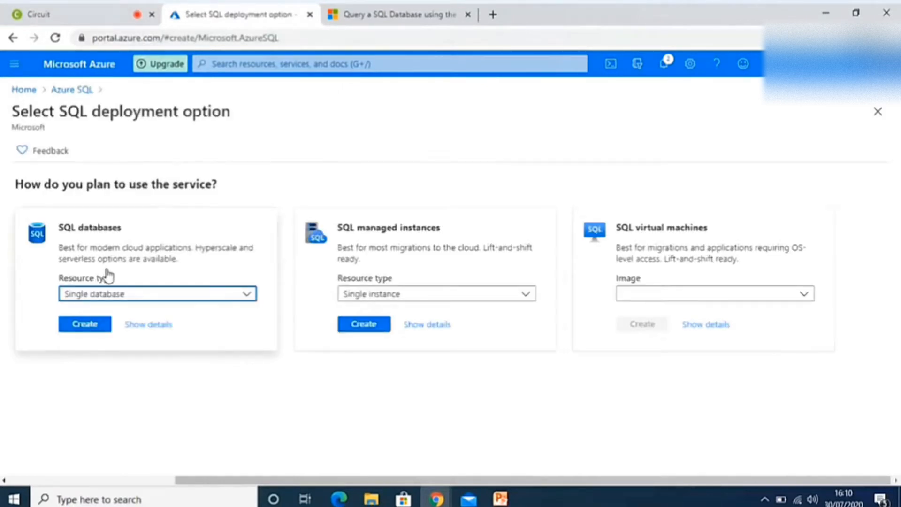
{"action": "left_click", "coordinate": [80, 328]}
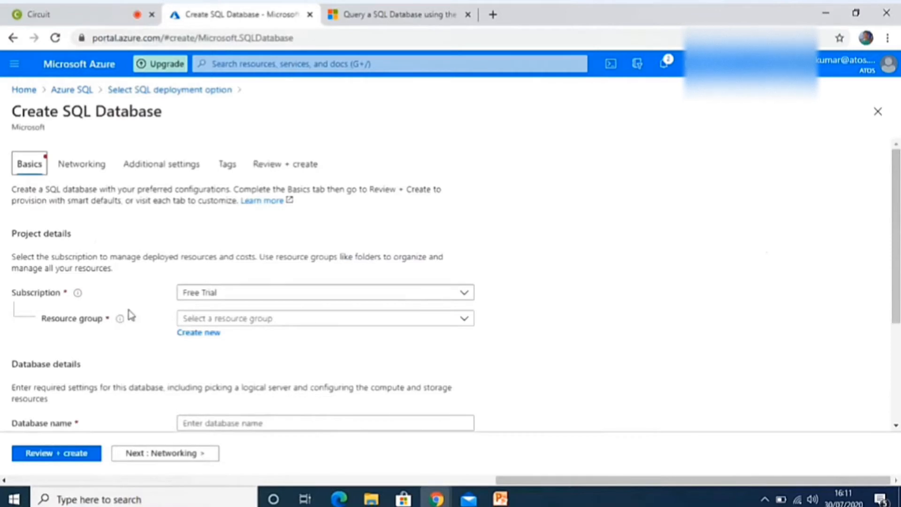
Keep the Free Trial subscription and assign the database to the TechTakeDemo resource group.
{"action": "left_click", "coordinate": [227, 299]}
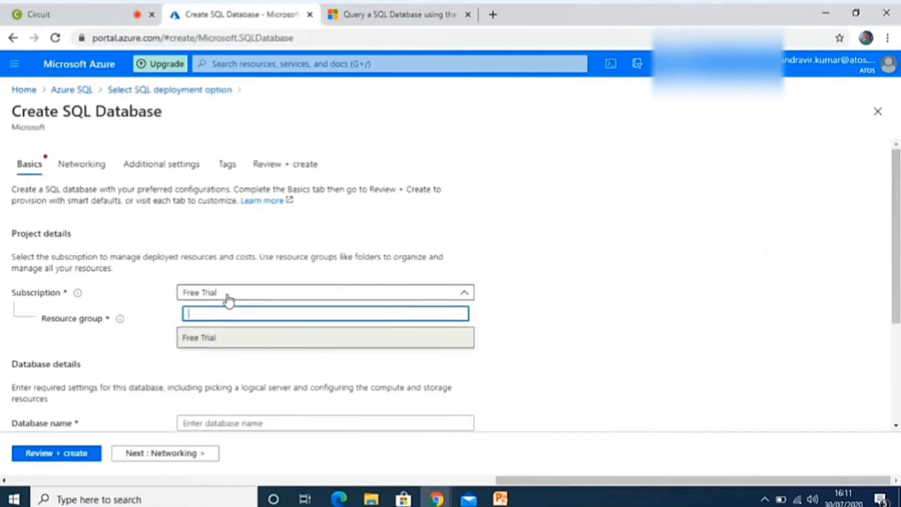
{"action": "left_click", "coordinate": [228, 296]}
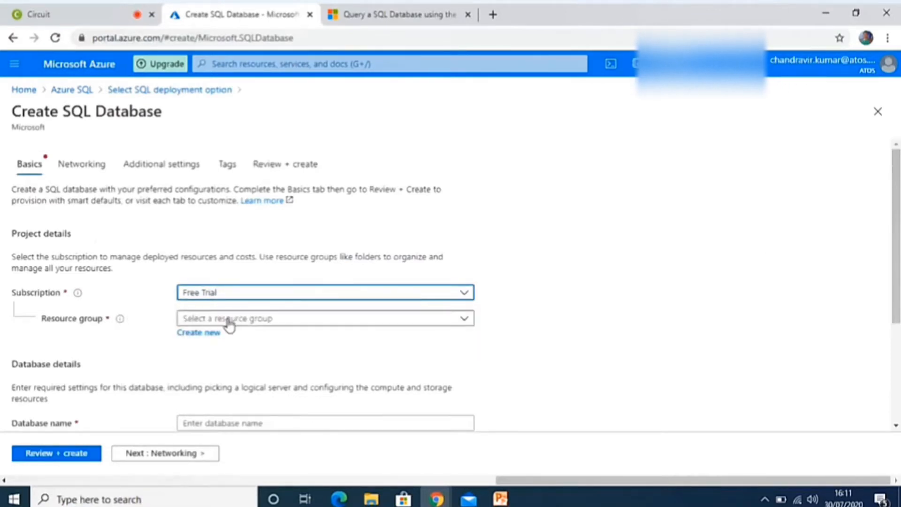
{"action": "left_click", "coordinate": [228, 320]}
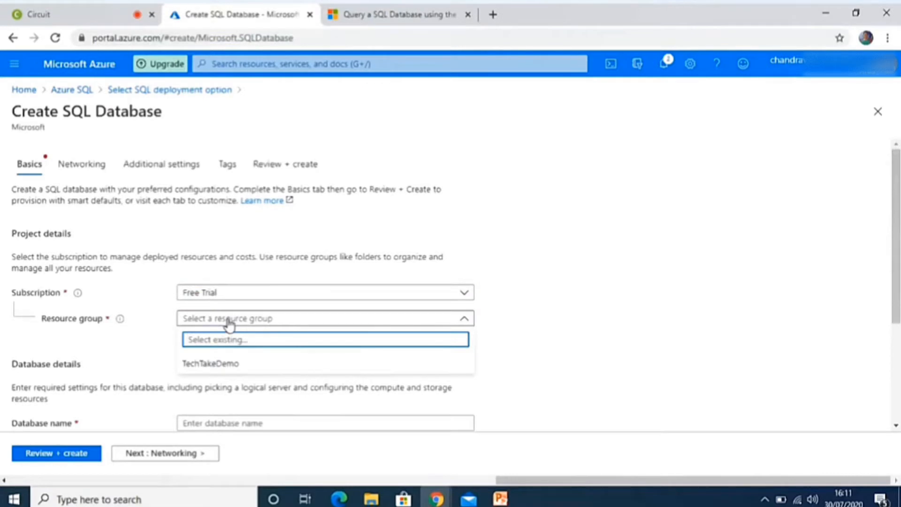
{"action": "left_click", "coordinate": [209, 364]}
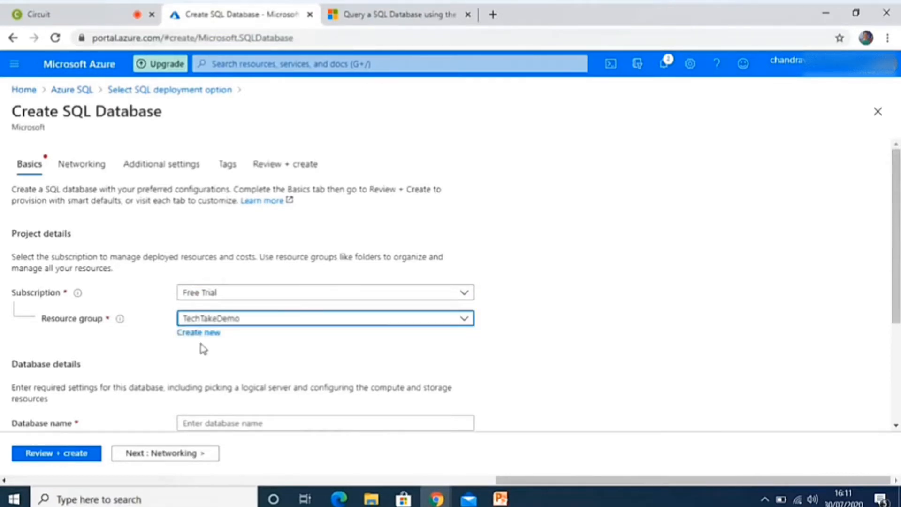
Enter Techtakedemo as the database name.
{"action": "left_click", "coordinate": [222, 423]}
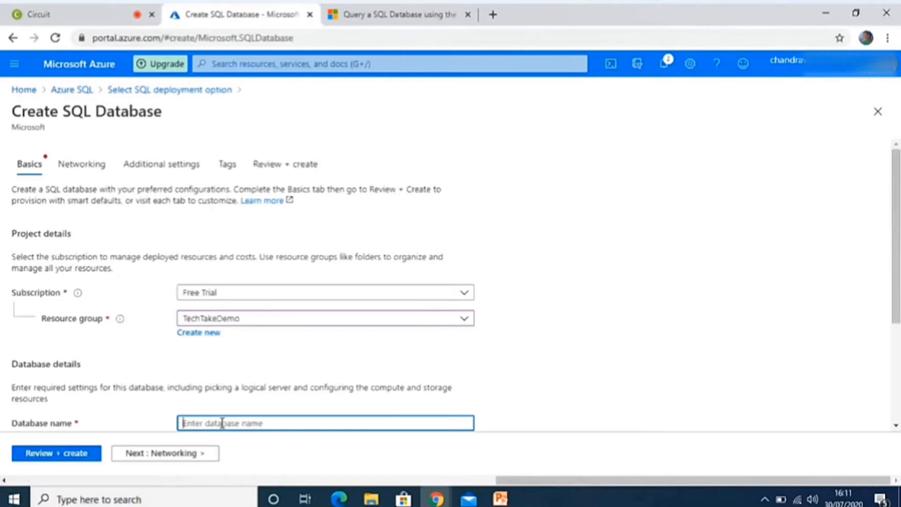
{"action": "type", "text": "Tech"}
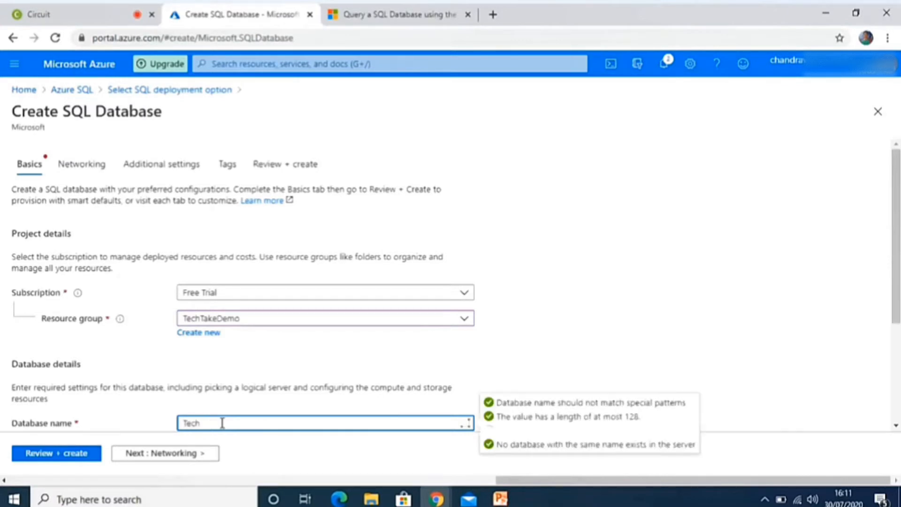
{"action": "type", "text": "takedemo"}
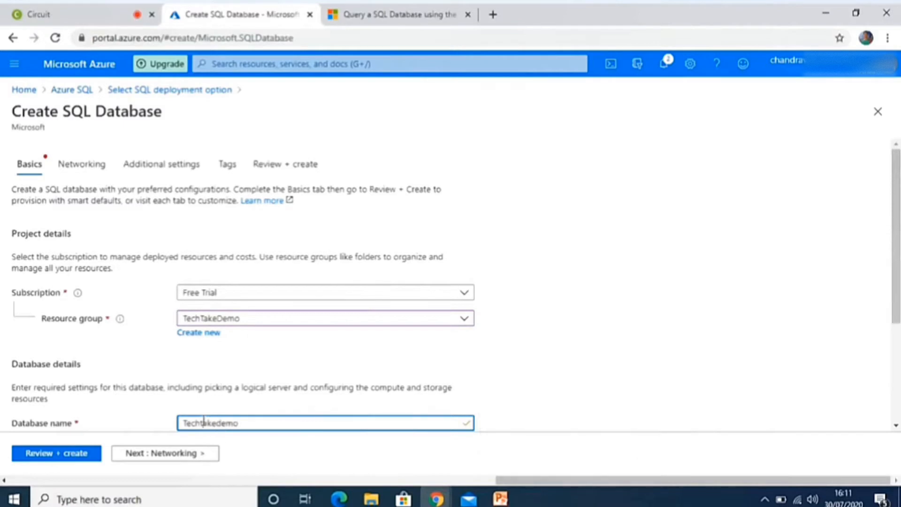
{"action": "left_click", "coordinate": [203, 421]}
{"action": "key", "text": "BackSpace"}
{"action": "type", "text": "T"}
{"action": "left_click", "coordinate": [250, 425]}
{"action": "left_click_drag", "start_coordinate": [250, 425], "coordinate": [163, 422]}
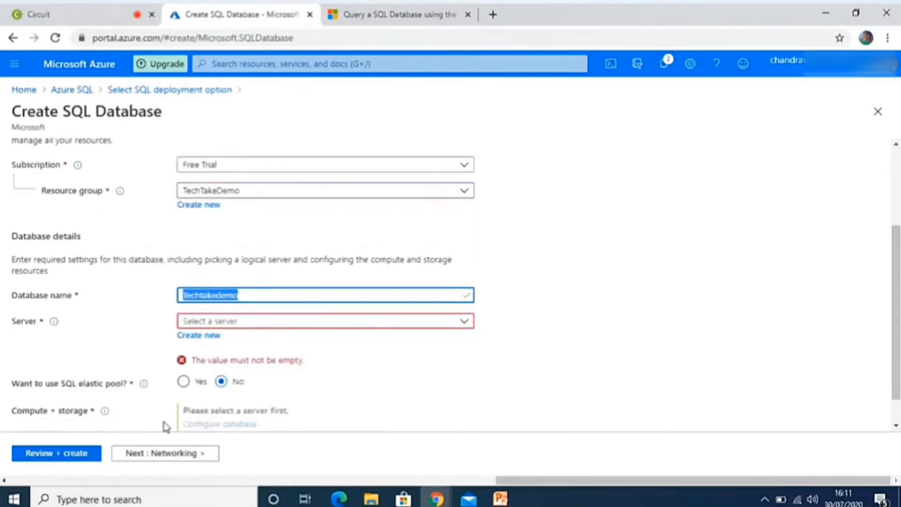
Change the database name to TechTakedb and copy it.
{"action": "left_click", "coordinate": [281, 296]}
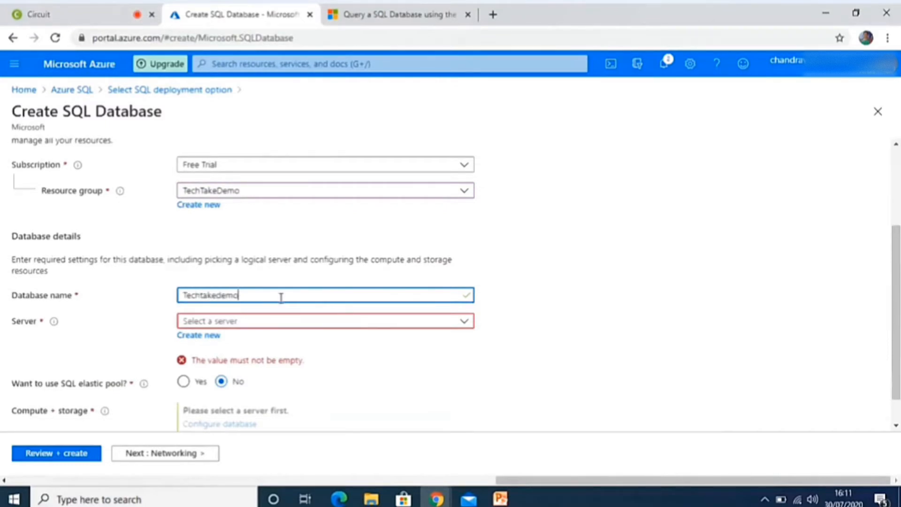
{"action": "key", "text": "BackSpace"}
{"action": "key", "text": "BackSpace"}
{"action": "key", "text": "BackSpace"}
{"action": "key", "text": "BackSpace"}
{"action": "key", "text": "BackSpace"}
{"action": "key", "text": "BackSpace"}
{"action": "key", "text": "BackSpace"}
{"action": "key", "text": "BackSpace"}
{"action": "type", "text": "Dat"}
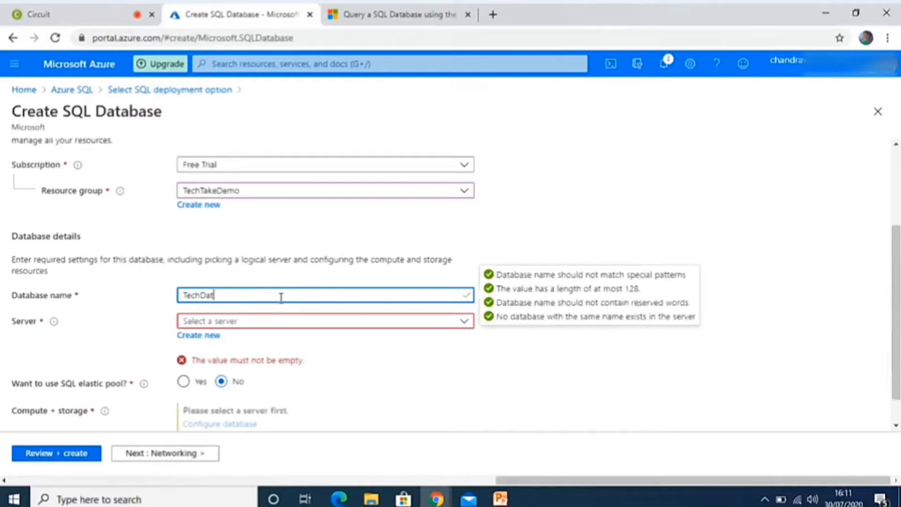
{"action": "key", "text": "BackSpace"}
{"action": "key", "text": "BackSpace"}
{"action": "key", "text": "BackSpace"}
{"action": "type", "text": "Takedb"}
{"action": "double_click", "coordinate": [281, 297]}
{"action": "key", "text": "ctrl+c"}
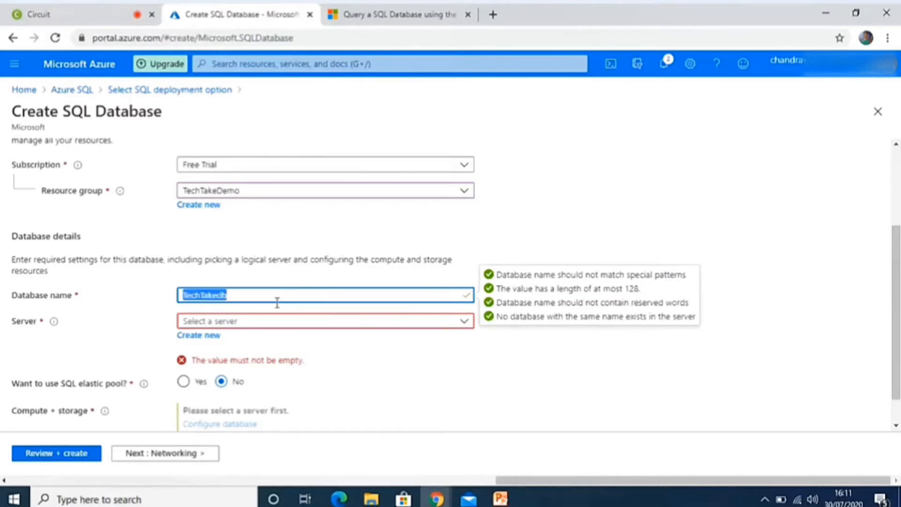
Start a new server for the database and enter TechTakeserver as its name, based on the copied database name.
{"action": "left_click", "coordinate": [236, 324]}
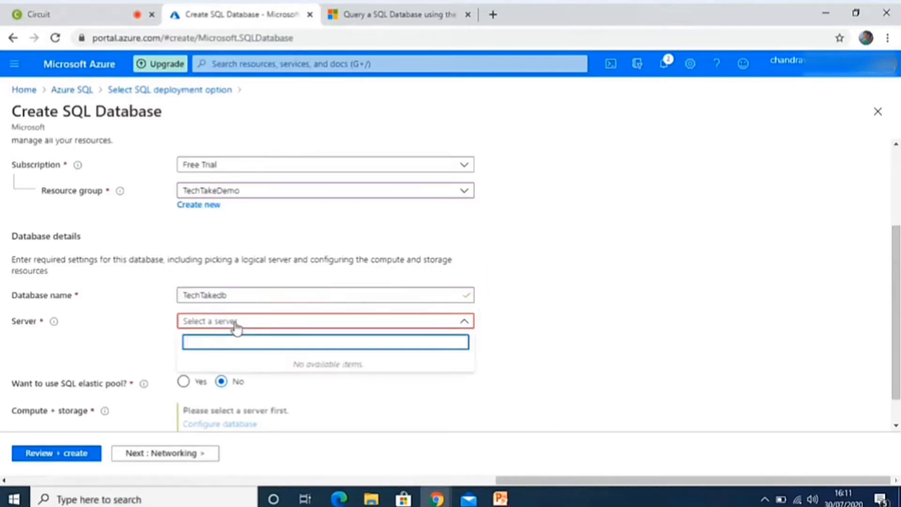
{"action": "left_click", "coordinate": [236, 325]}
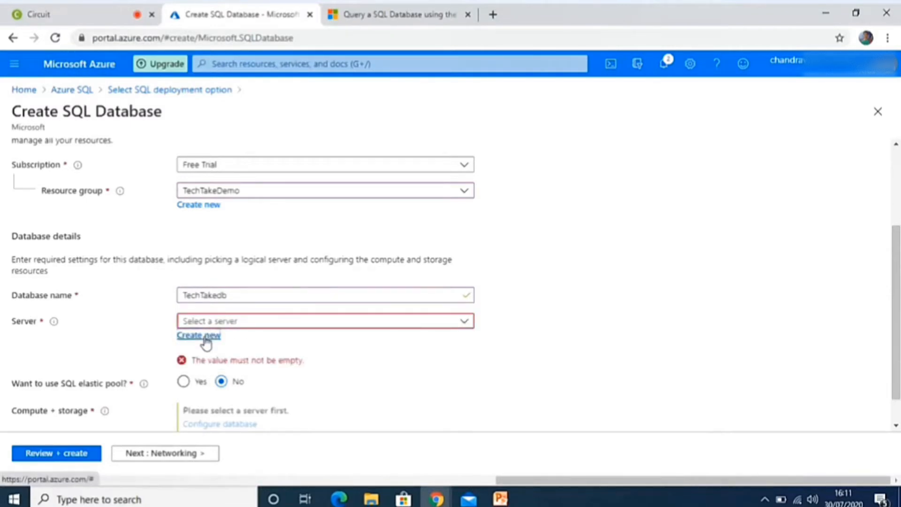
{"action": "left_click", "coordinate": [205, 336]}
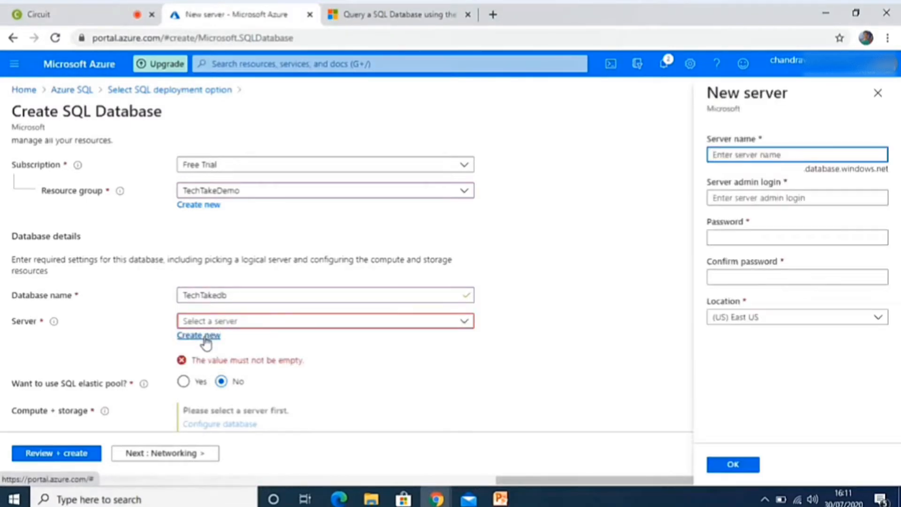
{"action": "key", "text": "ctrl+v"}
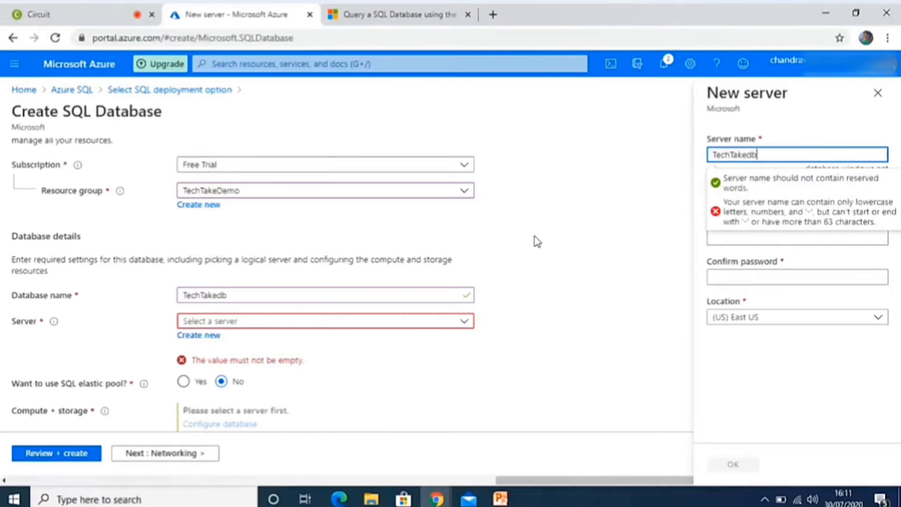
{"action": "key", "text": "BackSpace"}
{"action": "key", "text": "BackSpace"}
{"action": "type", "text": "server"}
{"action": "left_click", "coordinate": [796, 120]}
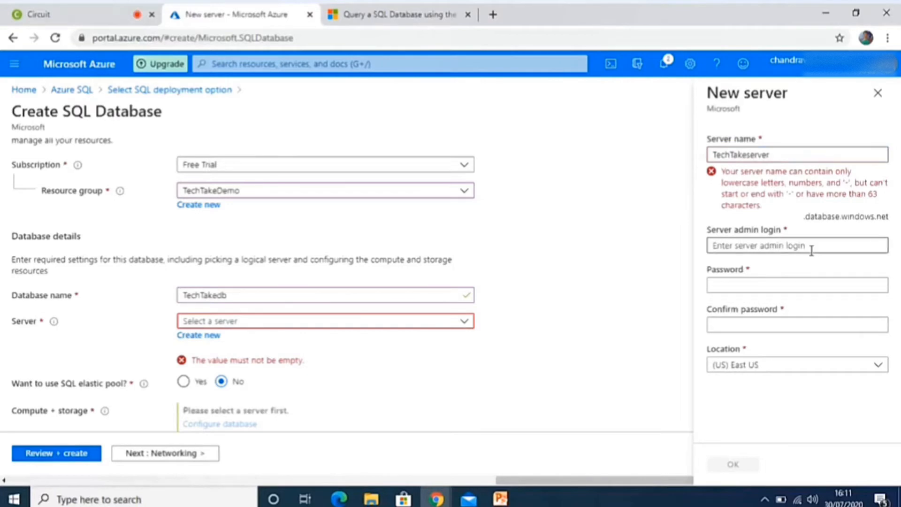
Change the capital letters in the new server's name to lowercase so it reads techtakeserver.
{"action": "left_click", "coordinate": [736, 156]}
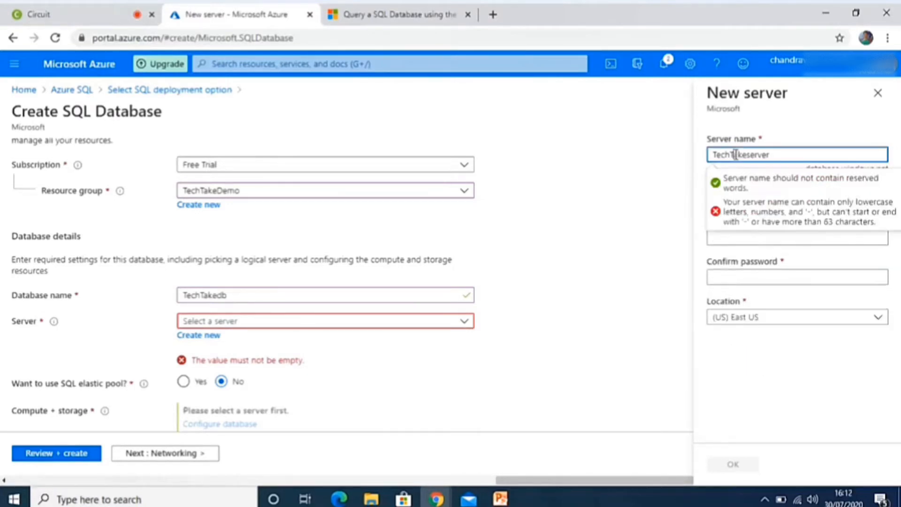
{"action": "key", "text": "BackSpace"}
{"action": "type", "text": "t"}
{"action": "left_click", "coordinate": [810, 128]}
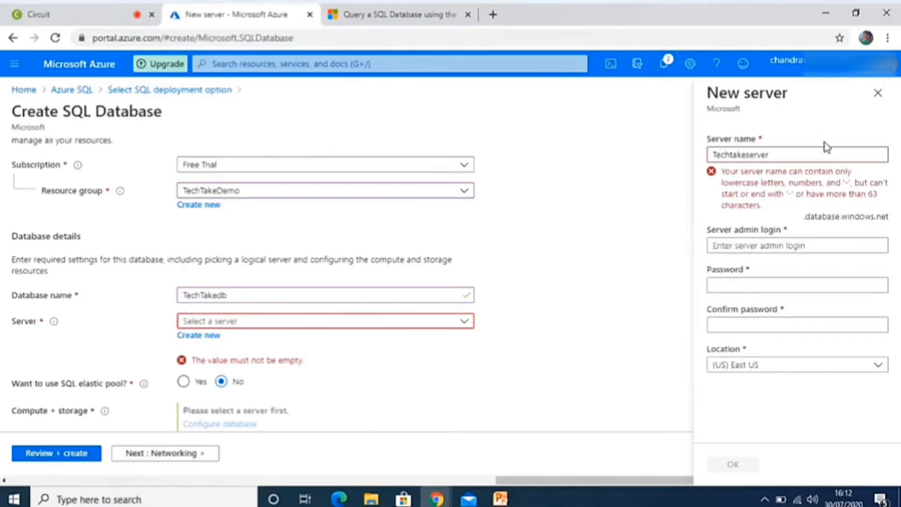
{"action": "left_click", "coordinate": [719, 154]}
{"action": "key", "text": "BackSpace"}
{"action": "type", "text": "t"}
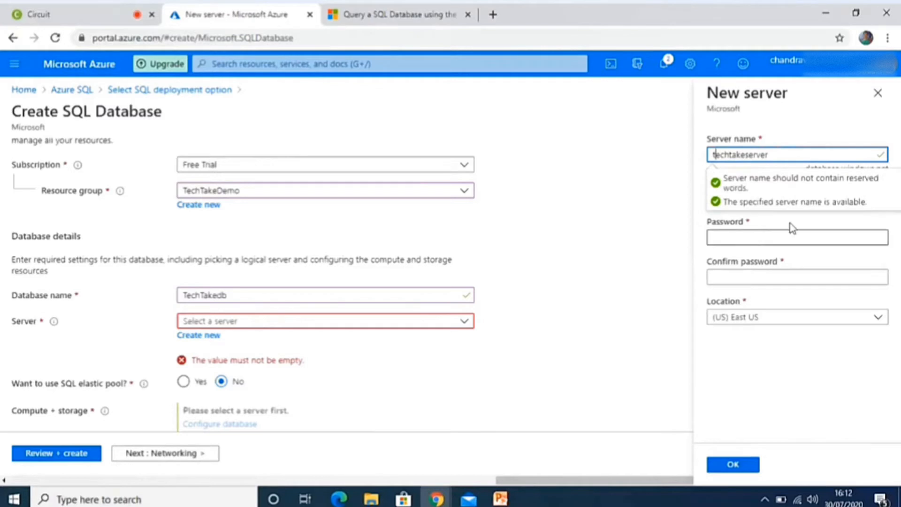
Copy the server name techtakeserver into the server admin login.
{"action": "left_click", "coordinate": [795, 198]}
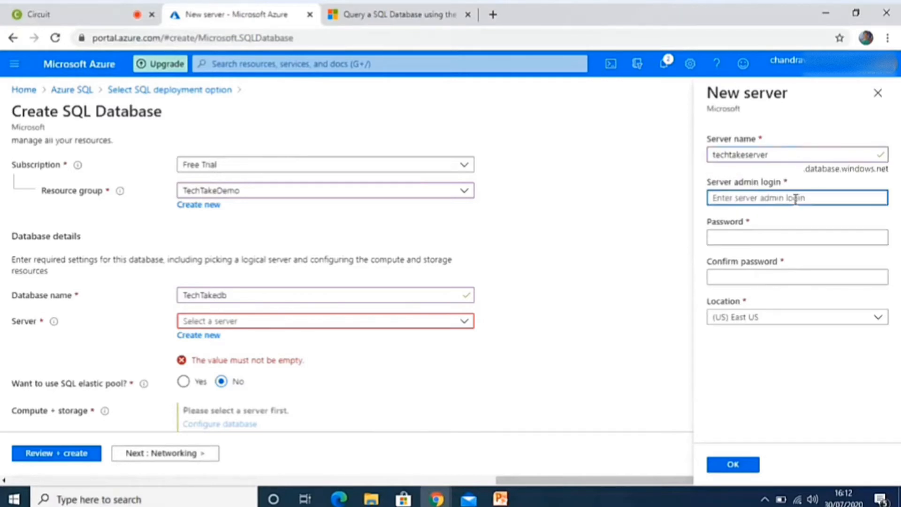
{"action": "left_click_drag", "start_coordinate": [776, 157], "coordinate": [705, 160]}
{"action": "key", "text": "ctrl+c"}
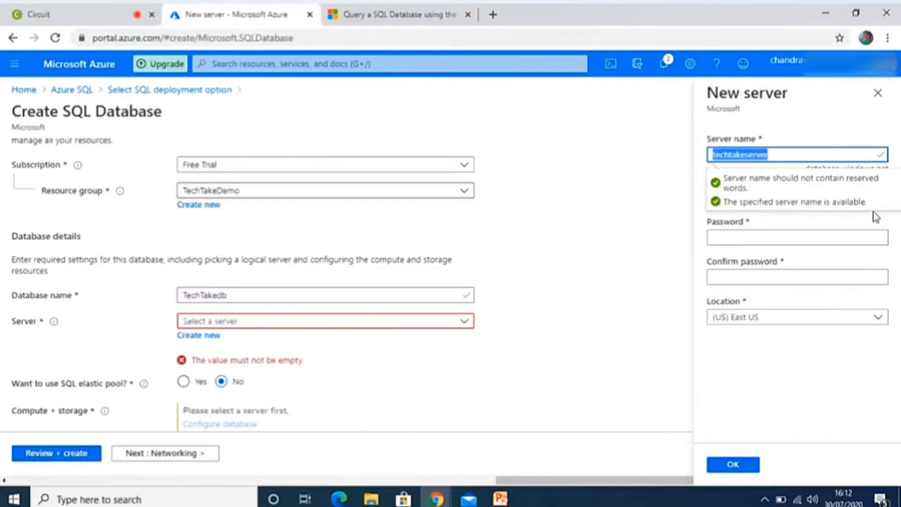
{"action": "left_click", "coordinate": [827, 134]}
{"action": "left_click", "coordinate": [774, 198]}
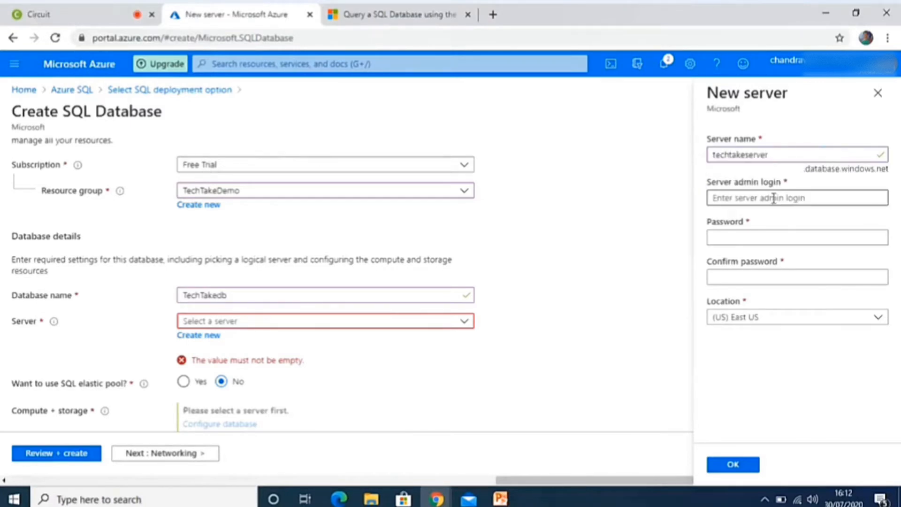
{"action": "key", "text": "ctrl+v"}
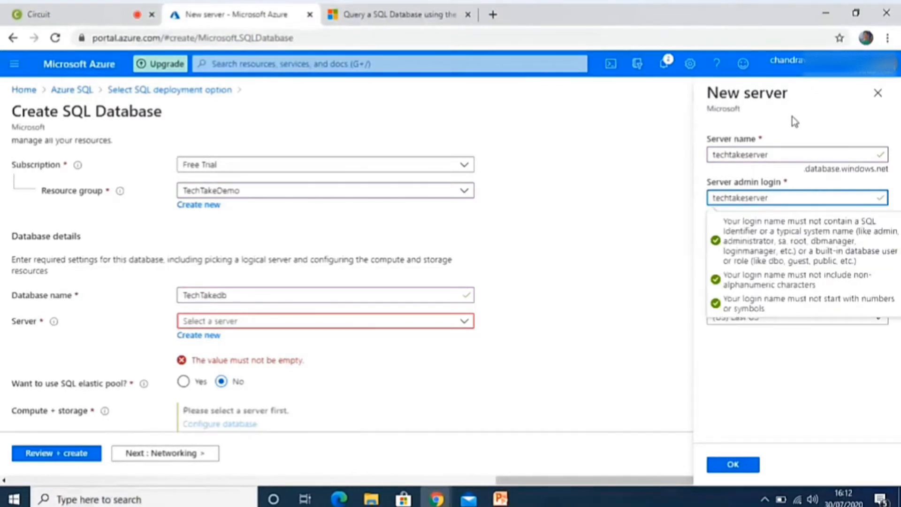
Enter and confirm the server admin password and keep (US) East US as the server location.
{"action": "left_click", "coordinate": [738, 240]}
{"action": "type", "text": "•"}
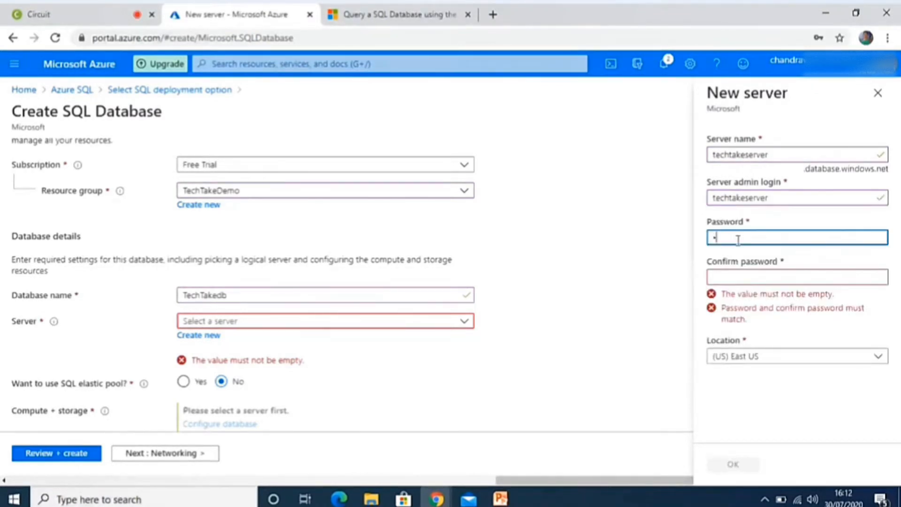
{"action": "type", "text": "••••••••"}
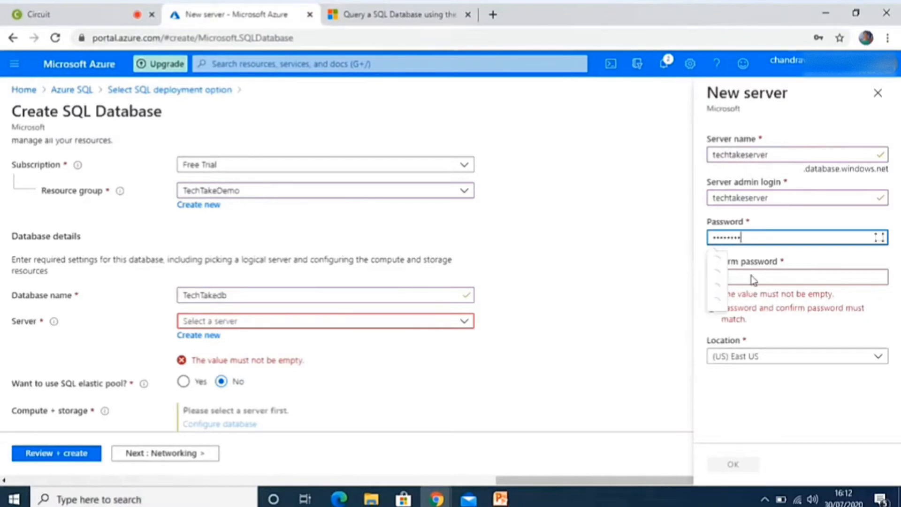
{"action": "left_click", "coordinate": [751, 276]}
{"action": "type", "text": "••••••••"}
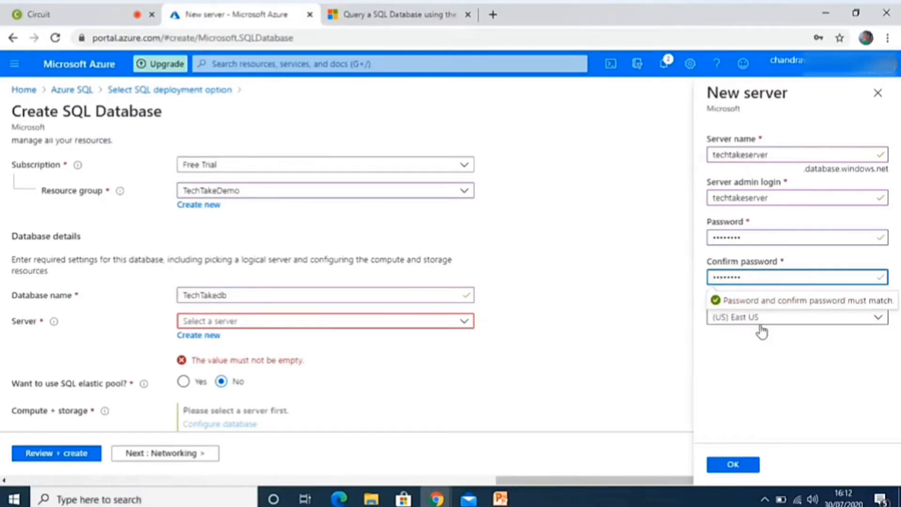
{"action": "left_click", "coordinate": [764, 350]}
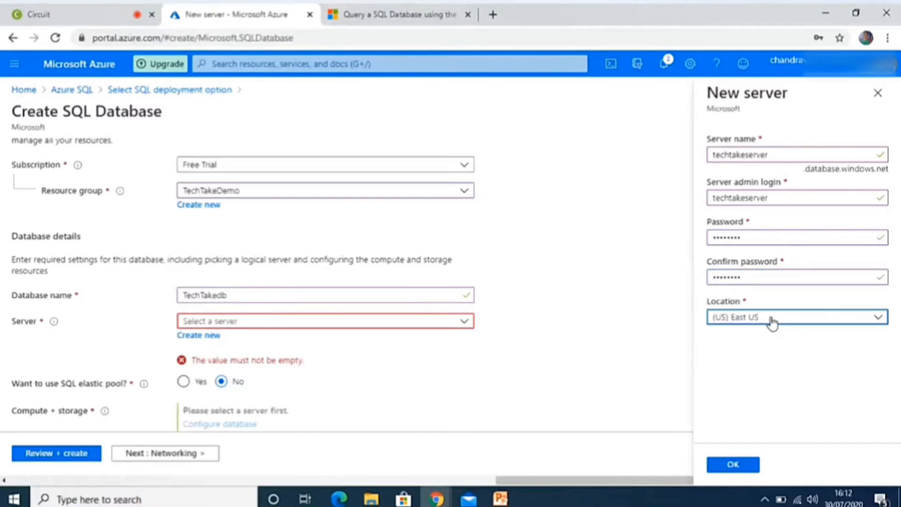
Confirm the new server's settings and select (new) techtakeserver (East US) as the server for the database.
{"action": "left_click", "coordinate": [732, 465]}
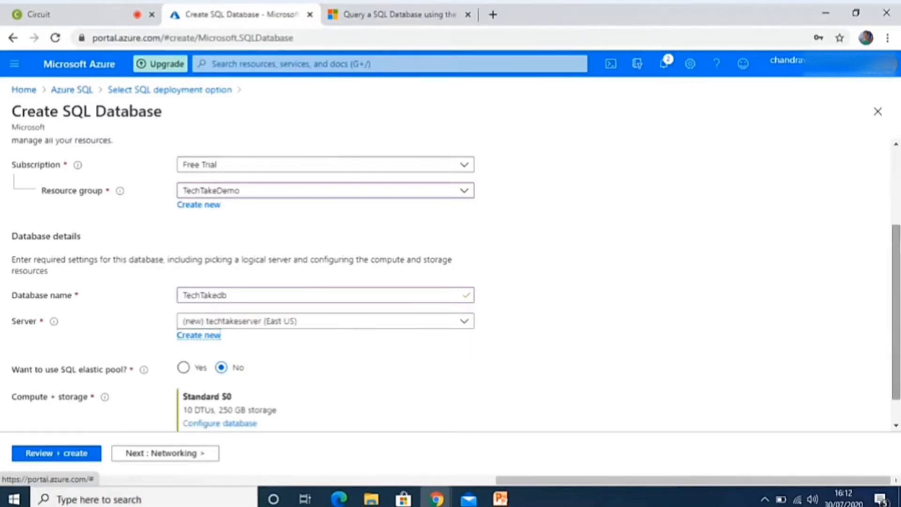
{"action": "scroll", "coordinate": [893, 310], "scroll_direction": "down", "scroll_amount": 1}
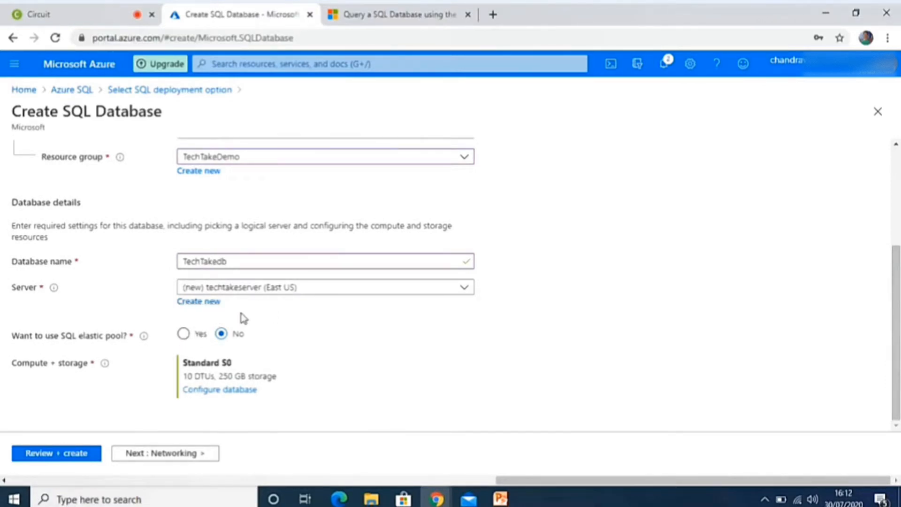
{"action": "left_click", "coordinate": [222, 288]}
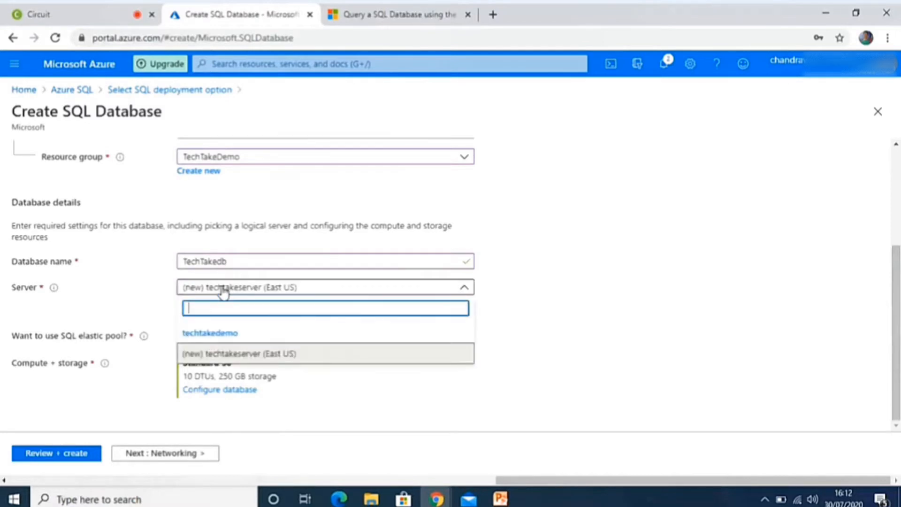
{"action": "left_click", "coordinate": [220, 355]}
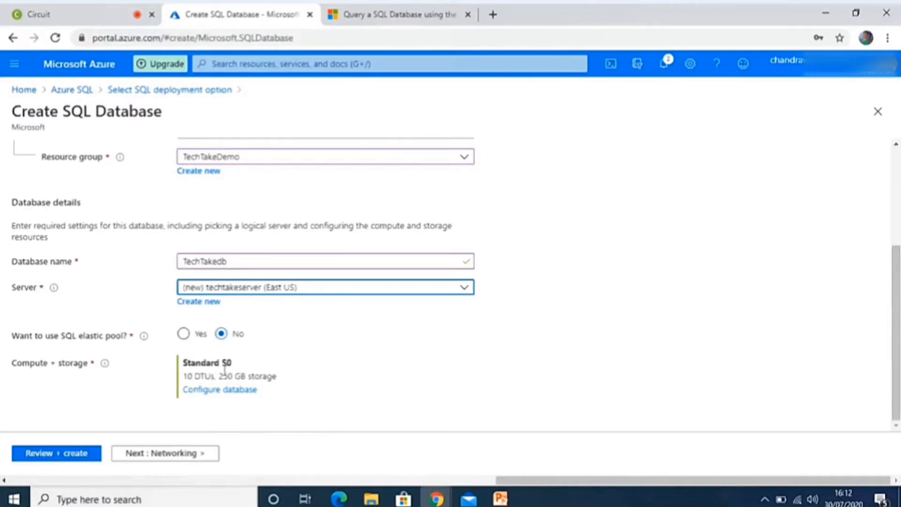
Check the review summary and the monthly cost's pricing details, and return to the basic database settings.
{"action": "left_click", "coordinate": [39, 455]}
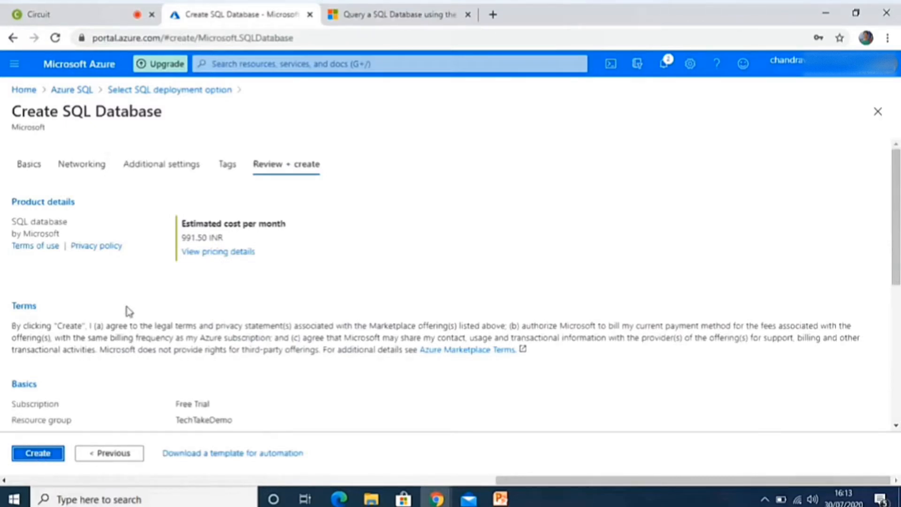
{"action": "left_click", "coordinate": [246, 261]}
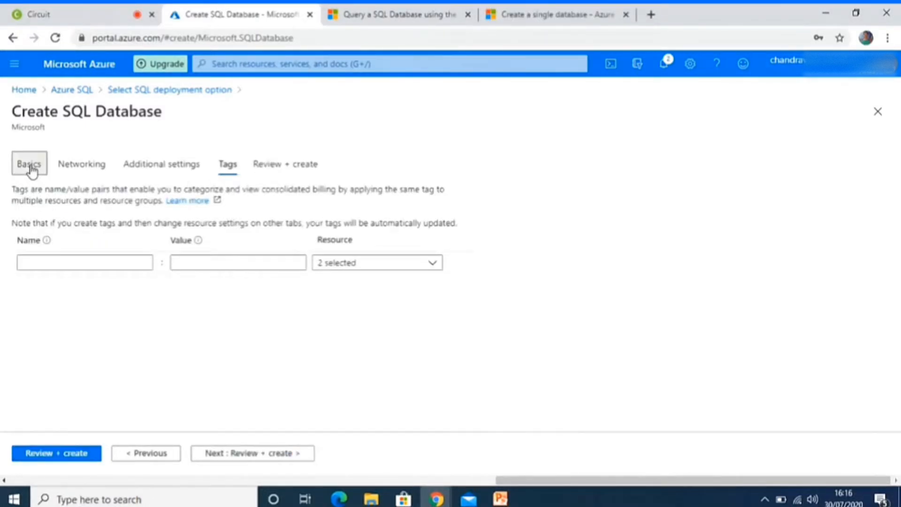
{"action": "left_click", "coordinate": [30, 165]}
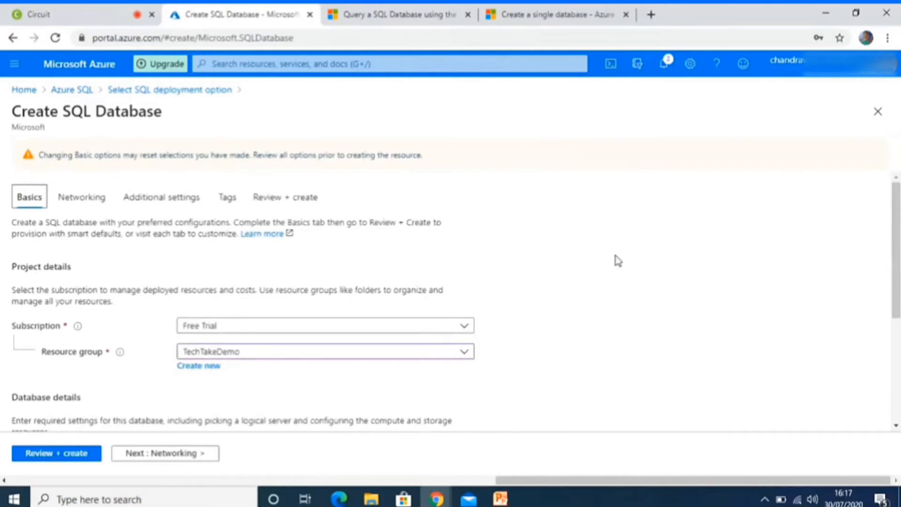
{"action": "scroll", "coordinate": [450, 301], "scroll_direction": "down", "scroll_amount": 4}
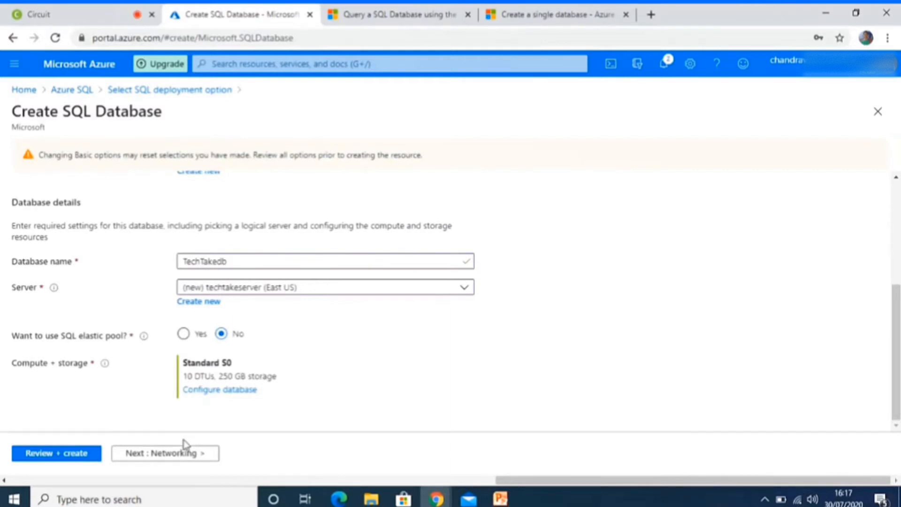
Set the server's connectivity method to Public endpoint and enable both firewall options: Azure services access and adding the current client IP address.
{"action": "left_click", "coordinate": [182, 456]}
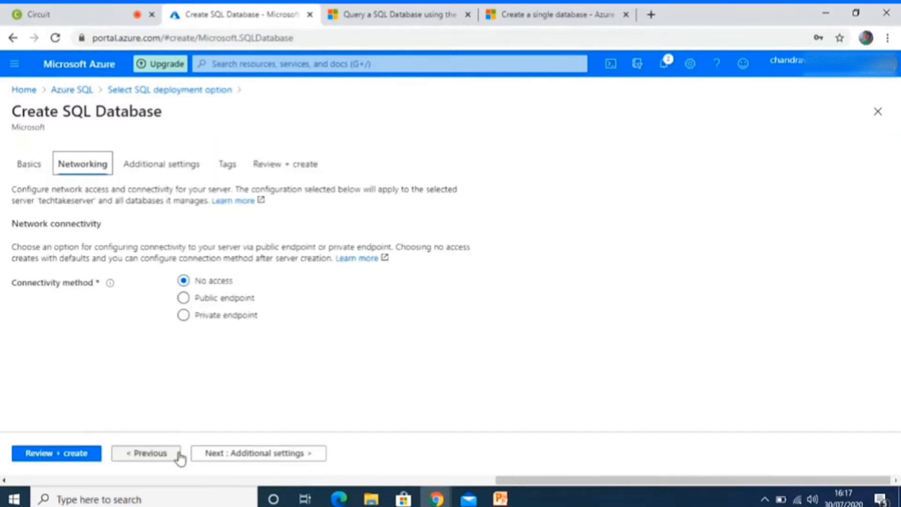
{"action": "left_click", "coordinate": [183, 315]}
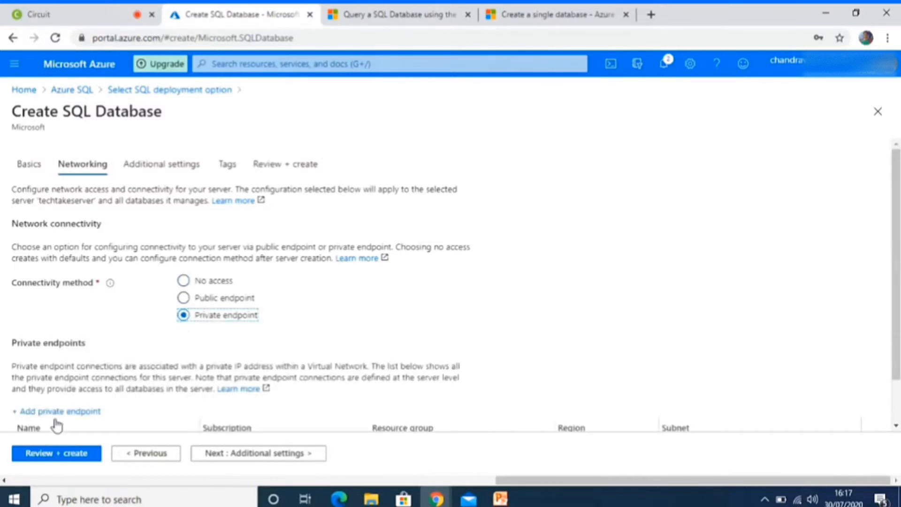
{"action": "left_click", "coordinate": [184, 302]}
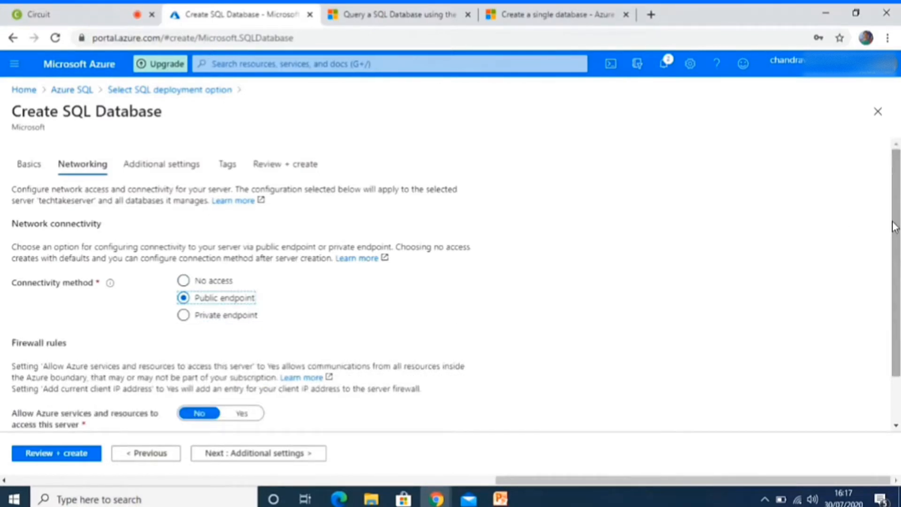
{"action": "scroll", "coordinate": [303, 330], "scroll_direction": "down", "scroll_amount": 1}
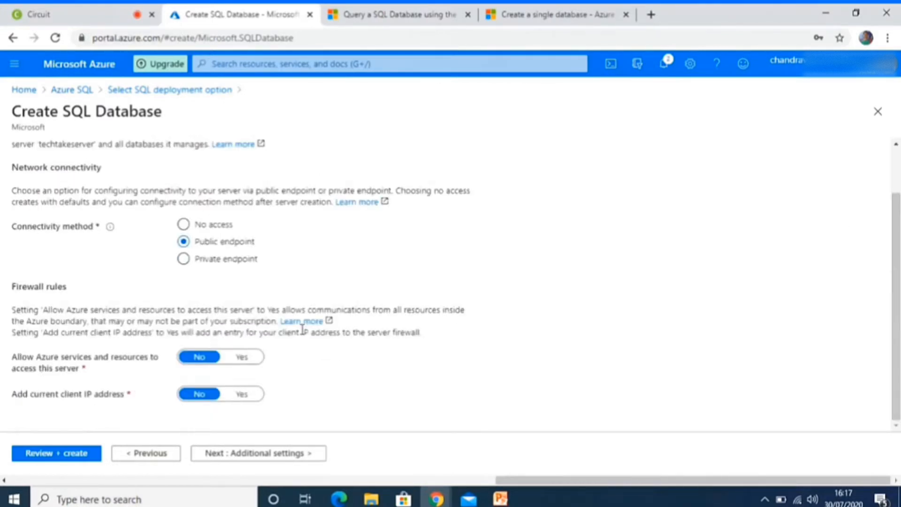
{"action": "left_click", "coordinate": [250, 363]}
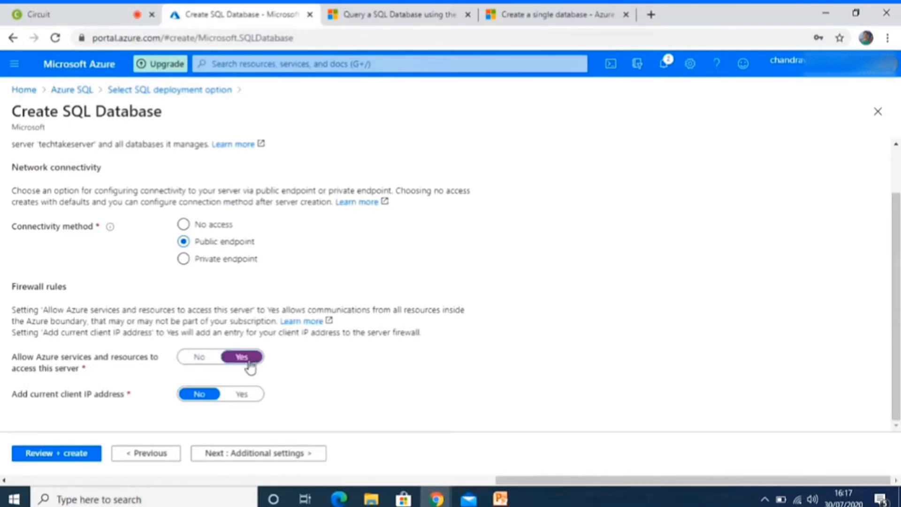
{"action": "left_click", "coordinate": [241, 394]}
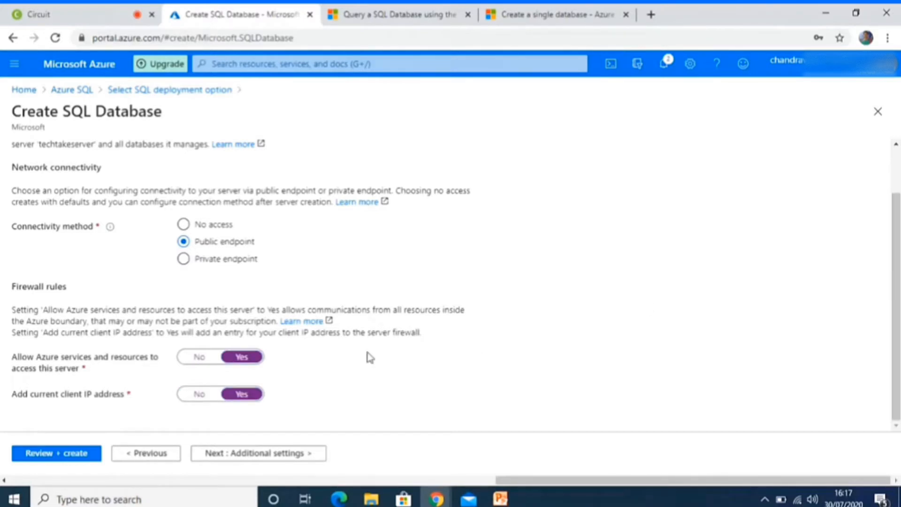
In the additional settings, use the Sample data source and set advanced data security to Not now.
{"action": "left_click", "coordinate": [241, 457]}
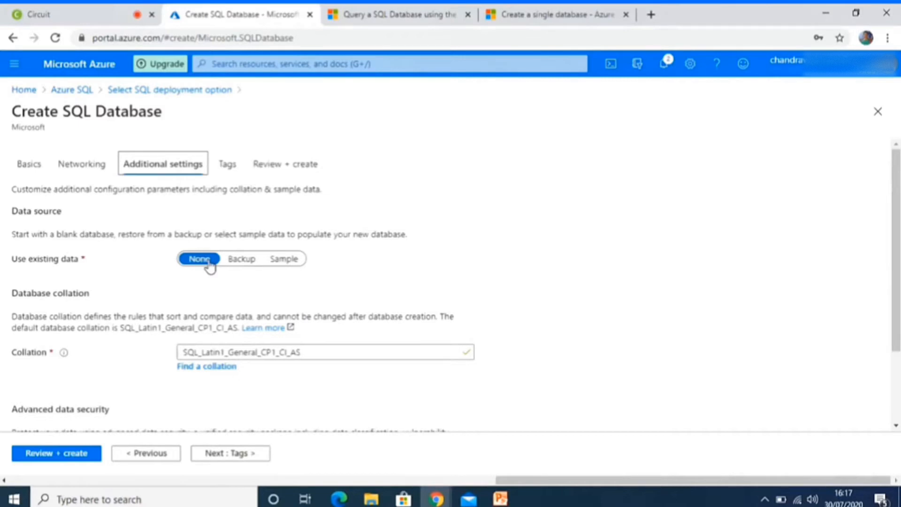
{"action": "left_click", "coordinate": [287, 263]}
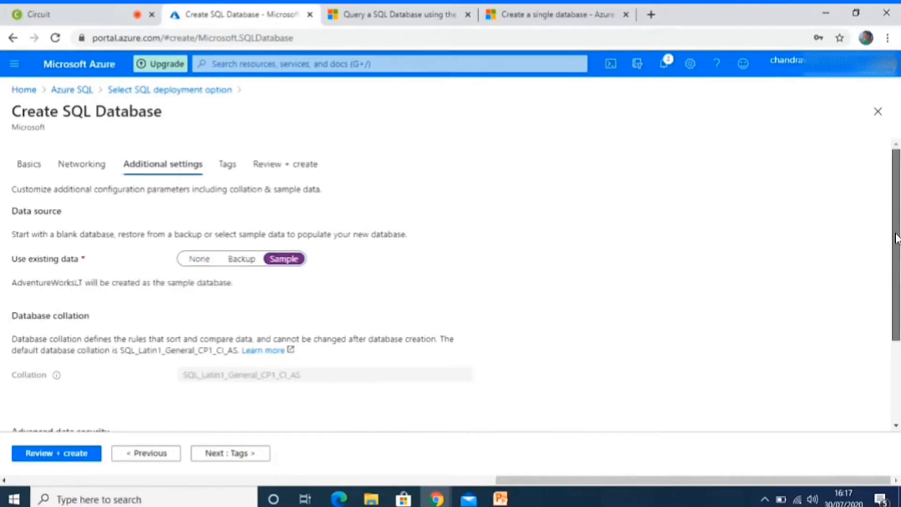
{"action": "left_click_drag", "start_coordinate": [896, 238], "coordinate": [896, 318]}
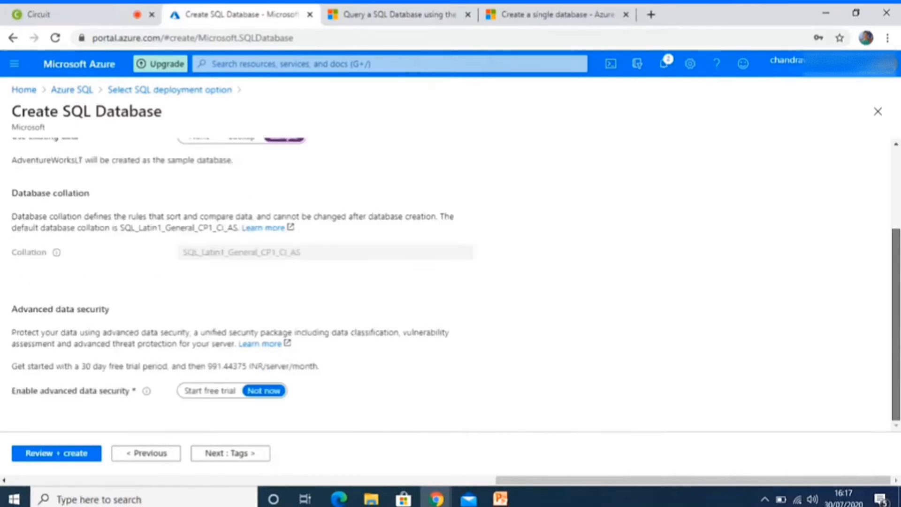
{"action": "left_click", "coordinate": [214, 394]}
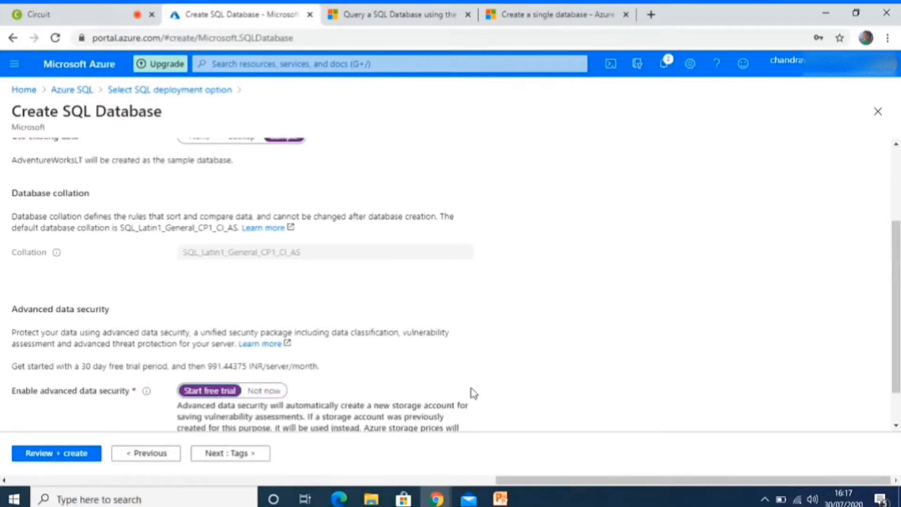
{"action": "scroll", "coordinate": [588, 331], "scroll_direction": "down", "scroll_amount": 1}
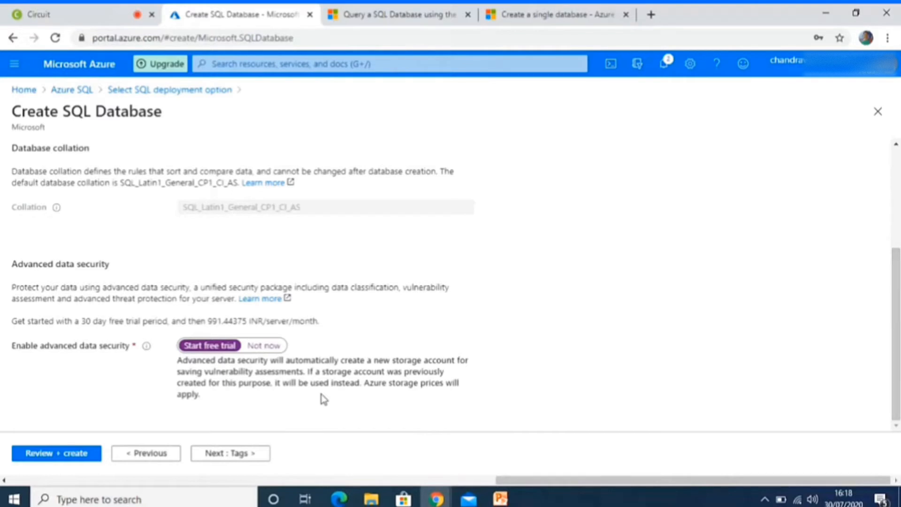
{"action": "left_click", "coordinate": [267, 347]}
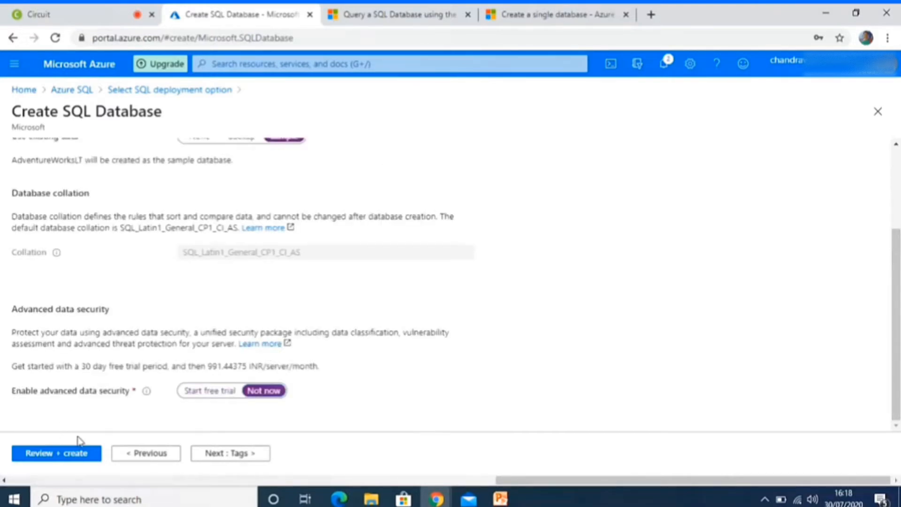
Review the SQL database configuration, check the portal notifications, and create the database.
{"action": "left_click", "coordinate": [70, 455]}
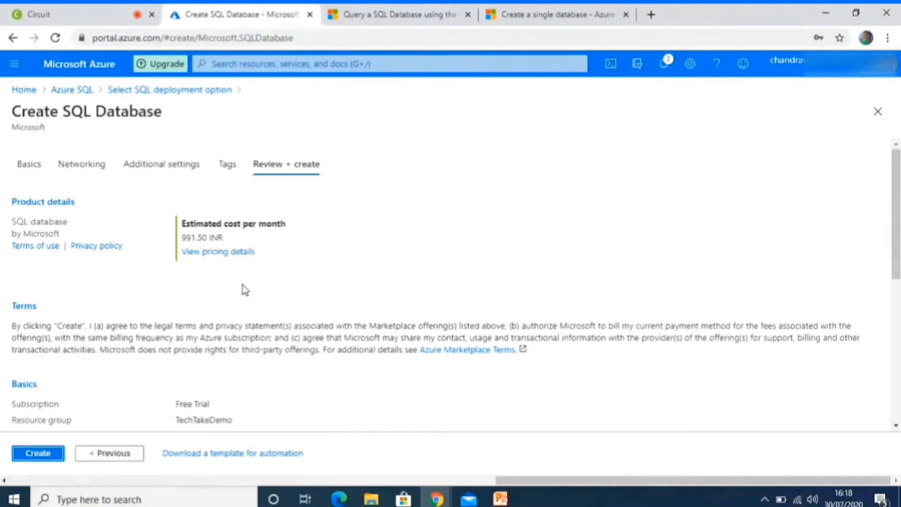
{"action": "left_click", "coordinate": [664, 64]}
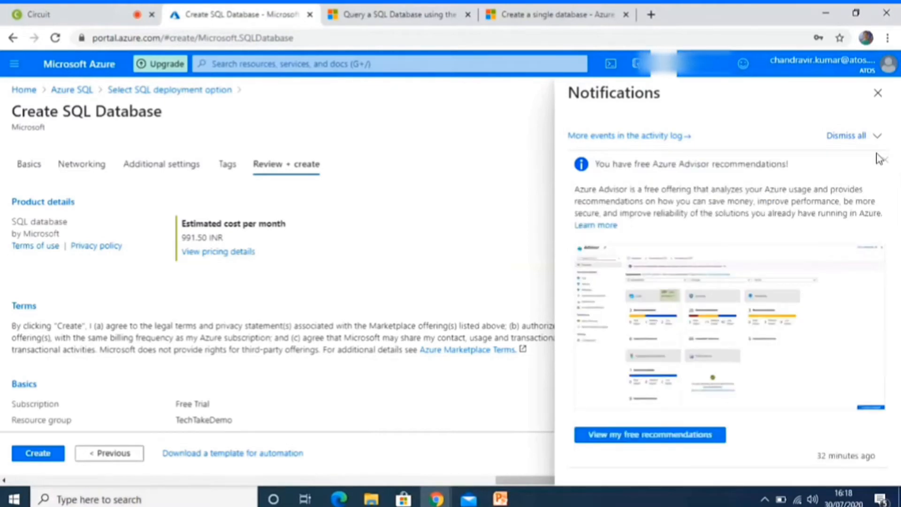
{"action": "left_click", "coordinate": [875, 96]}
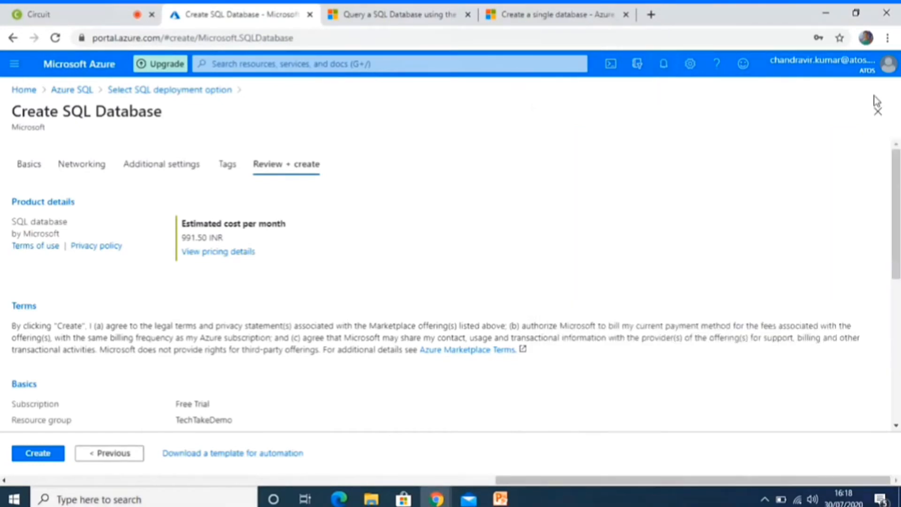
{"action": "left_click", "coordinate": [40, 454]}
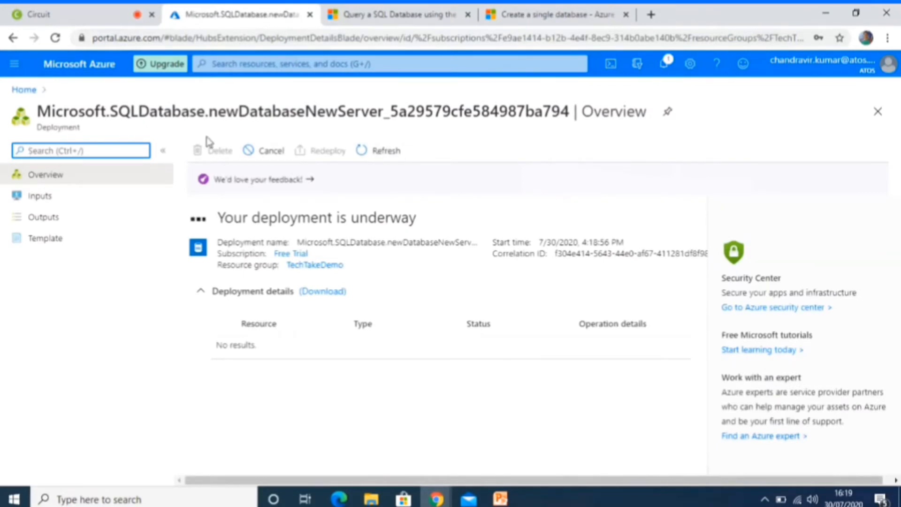
Check the deployment's progress in the notifications and refresh the deployment overview.
{"action": "left_click", "coordinate": [663, 70]}
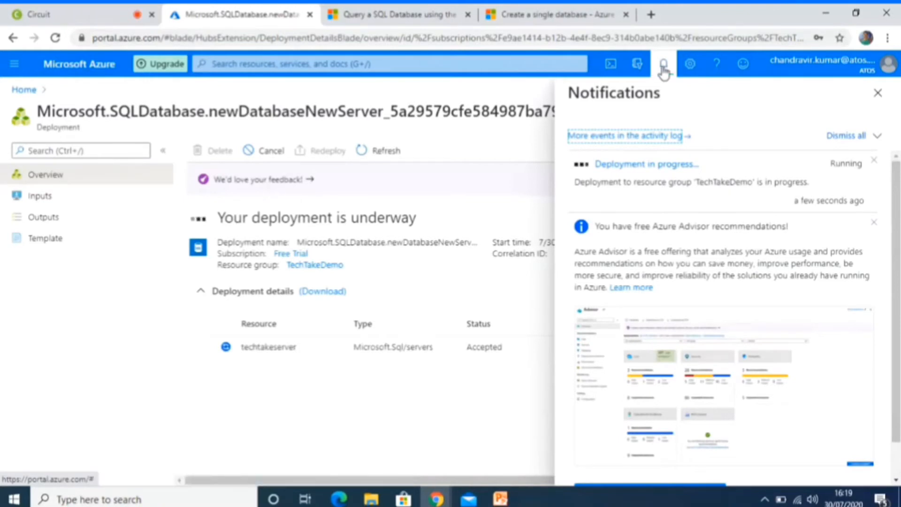
{"action": "left_click", "coordinate": [663, 70]}
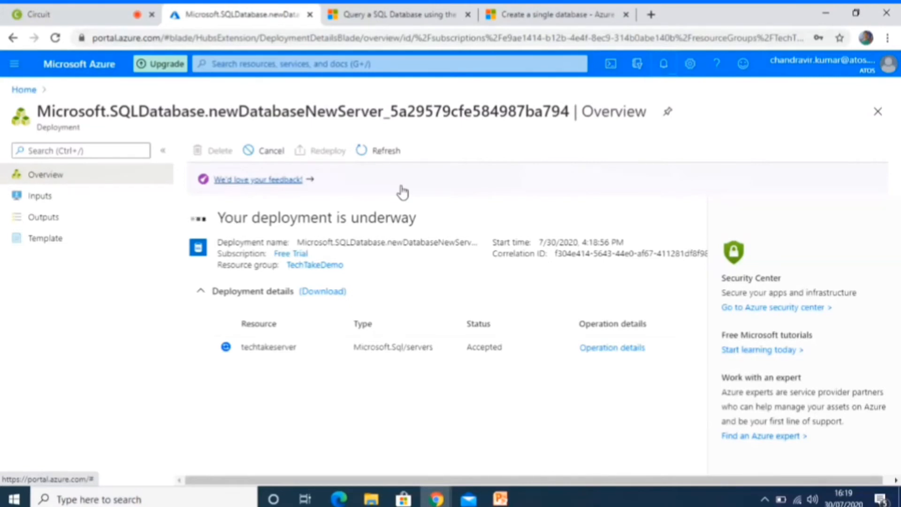
{"action": "left_click", "coordinate": [383, 154]}
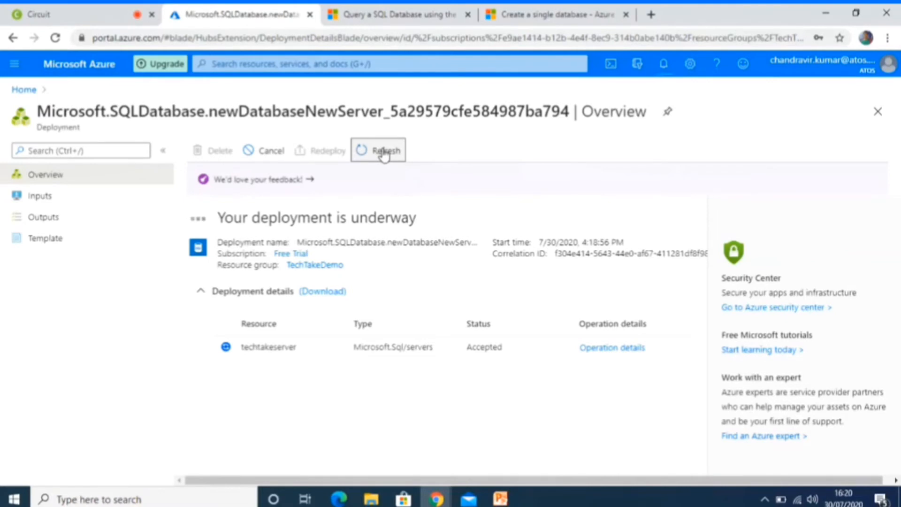
{"action": "left_click", "coordinate": [385, 155]}
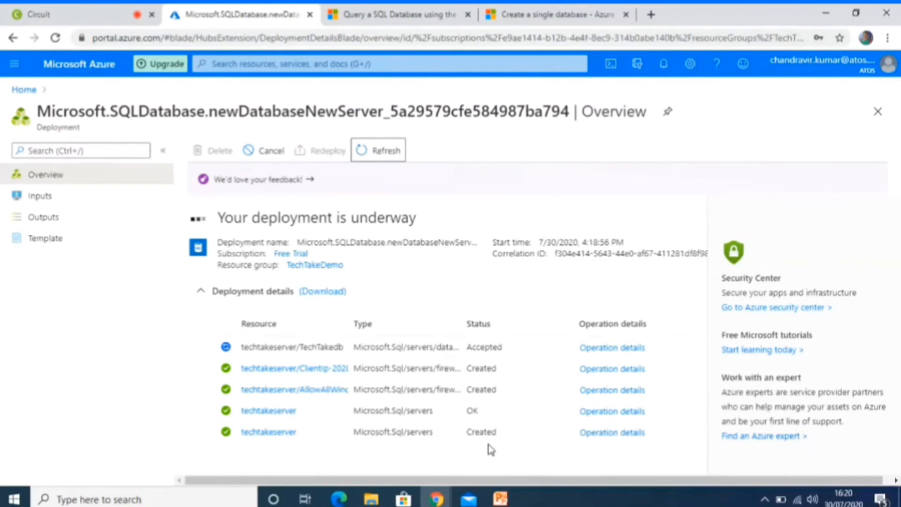
Dismiss the Azure Advisor recommendation from the notifications and check the deployment notification again.
{"action": "left_click", "coordinate": [664, 64]}
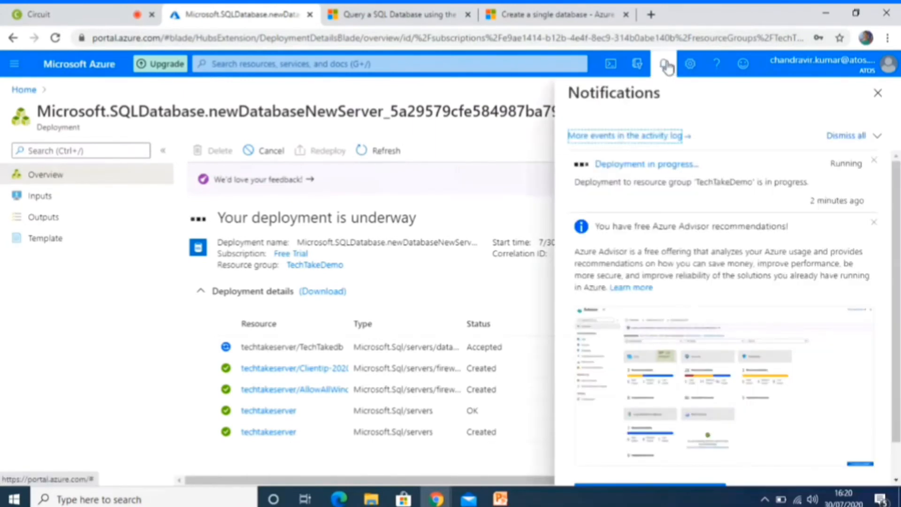
{"action": "left_click", "coordinate": [875, 223]}
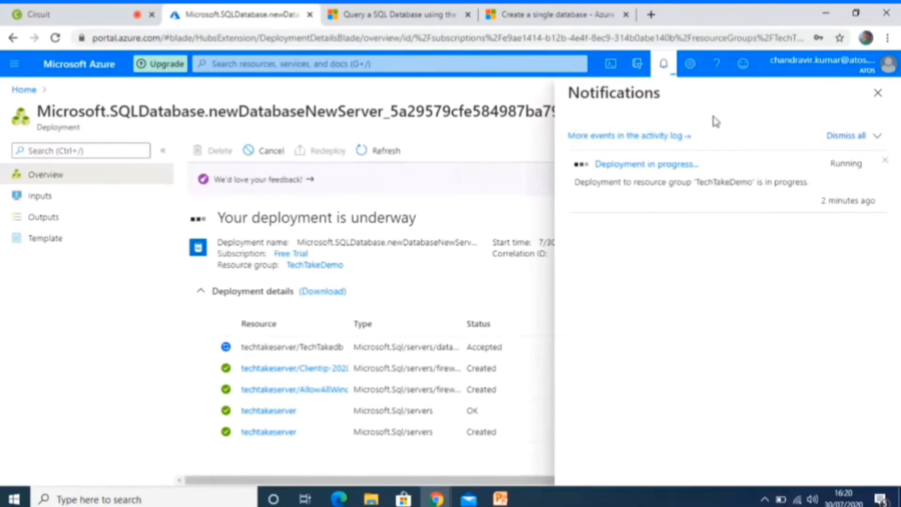
{"action": "left_click", "coordinate": [664, 65]}
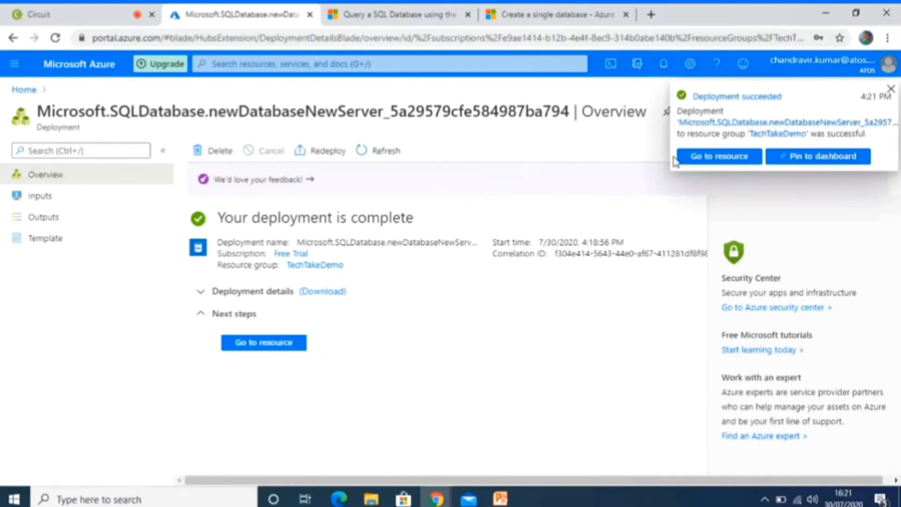
{"action": "left_click", "coordinate": [665, 66]}
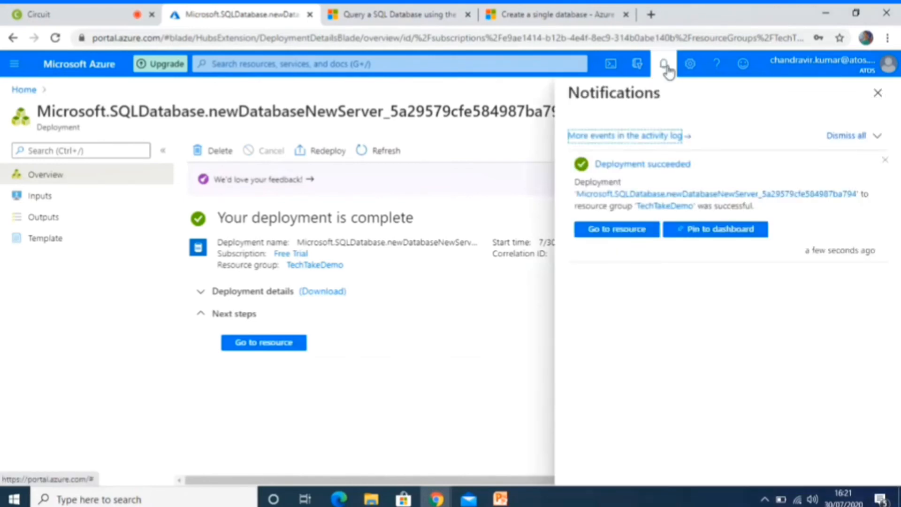
{"action": "left_click", "coordinate": [666, 67]}
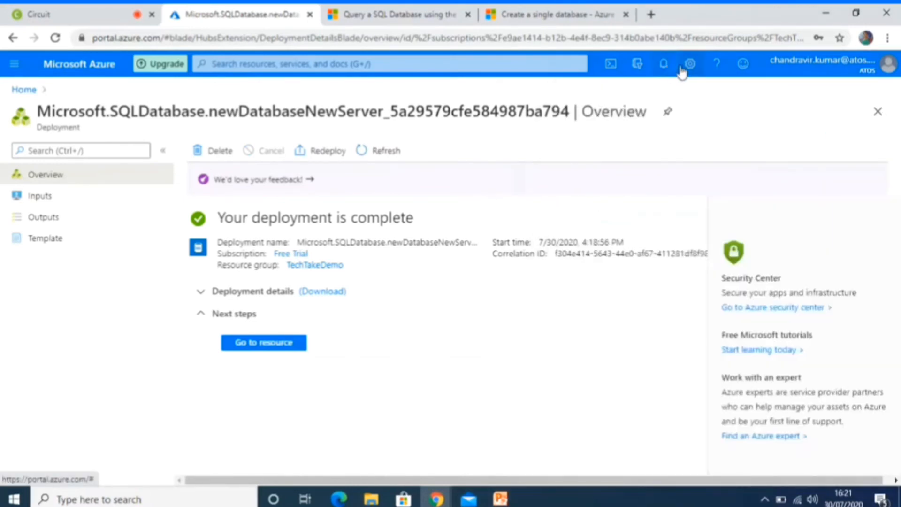
Open the newly deployed SQL database from the completed deployment.
{"action": "left_click", "coordinate": [271, 343]}
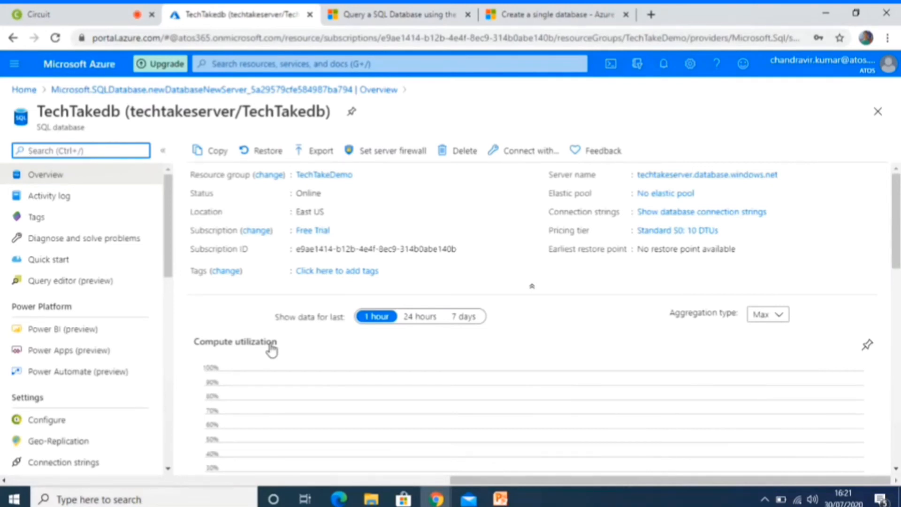
{"action": "left_click", "coordinate": [224, 69]}
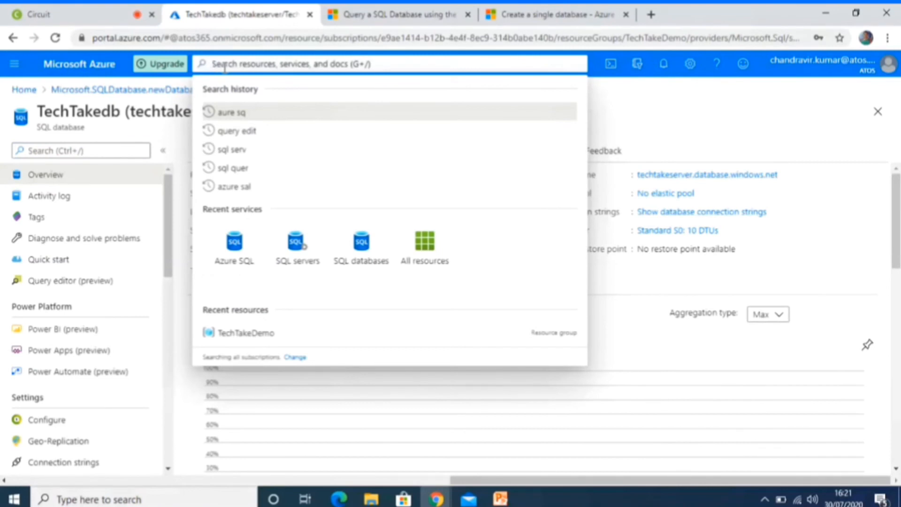
{"action": "type", "text": "azure"}
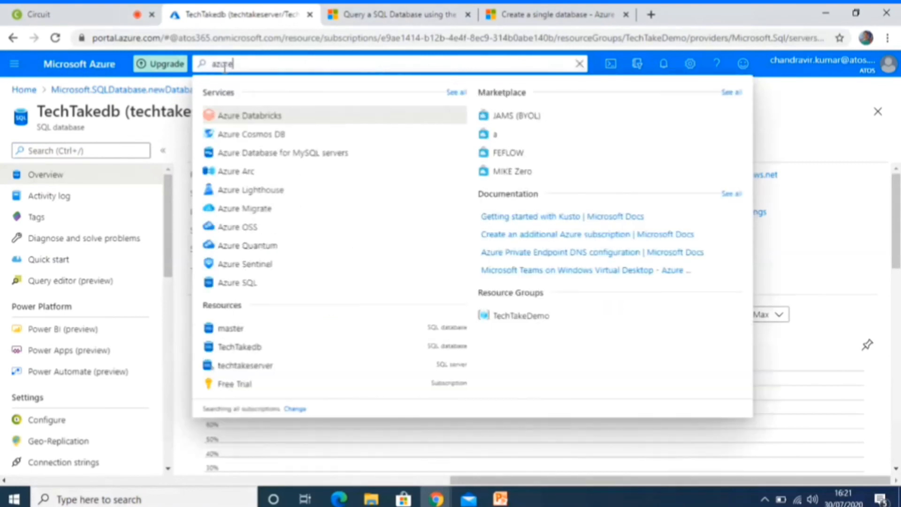
{"action": "key", "text": "BackSpace"}
{"action": "key", "text": "BackSpace"}
{"action": "key", "text": "BackSpace"}
{"action": "key", "text": "BackSpace"}
{"action": "key", "text": "BackSpace"}
{"action": "type", "text": "sql"}
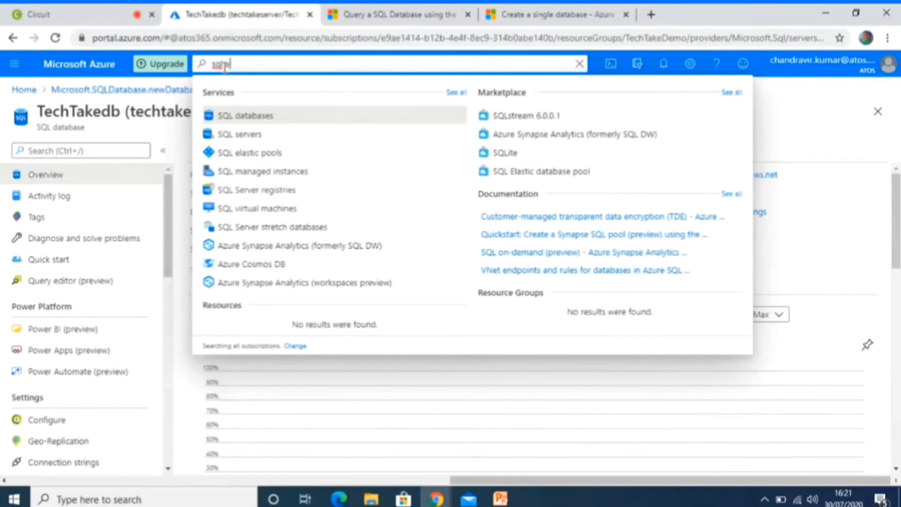
{"action": "type", "text": "editor"}
{"action": "key", "text": "BackSpace"}
{"action": "key", "text": "BackSpace"}
{"action": "key", "text": "BackSpace"}
{"action": "key", "text": "BackSpace"}
{"action": "key", "text": "BackSpace"}
{"action": "key", "text": "BackSpace"}
{"action": "key", "text": "BackSpace"}
{"action": "key", "text": "BackSpace"}
{"action": "key", "text": "BackSpace"}
{"action": "key", "text": "BackSpace"}
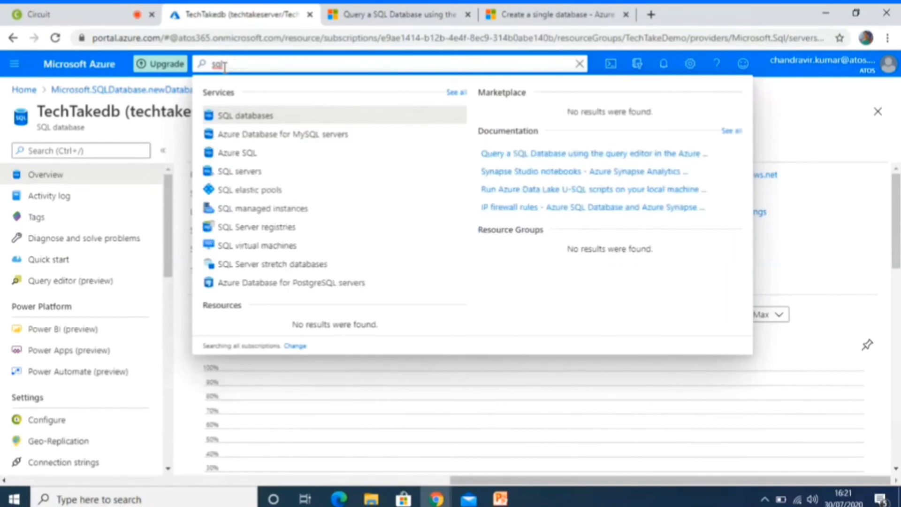
Search the TechTakedb database's own menu for "sql editor" and open Query editor (preview).
{"action": "left_click", "coordinate": [57, 154]}
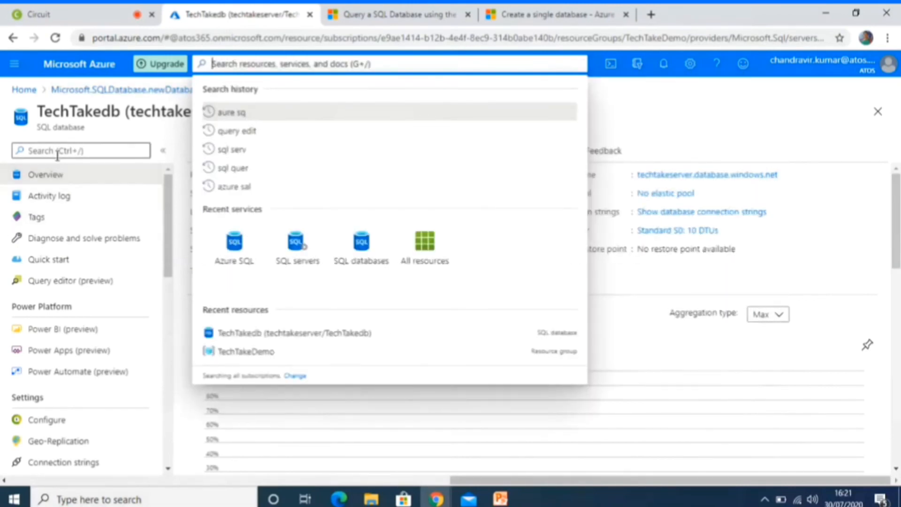
{"action": "type", "text": "sql"}
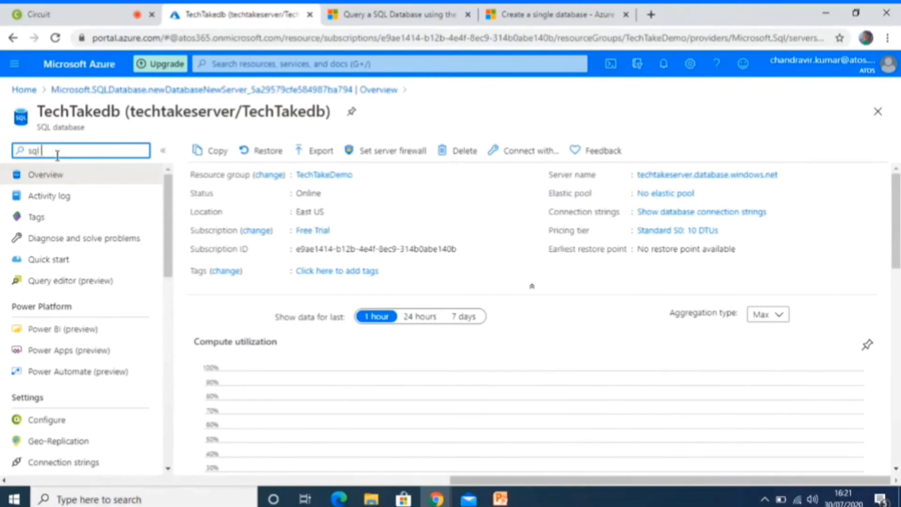
{"action": "type", "text": " editor"}
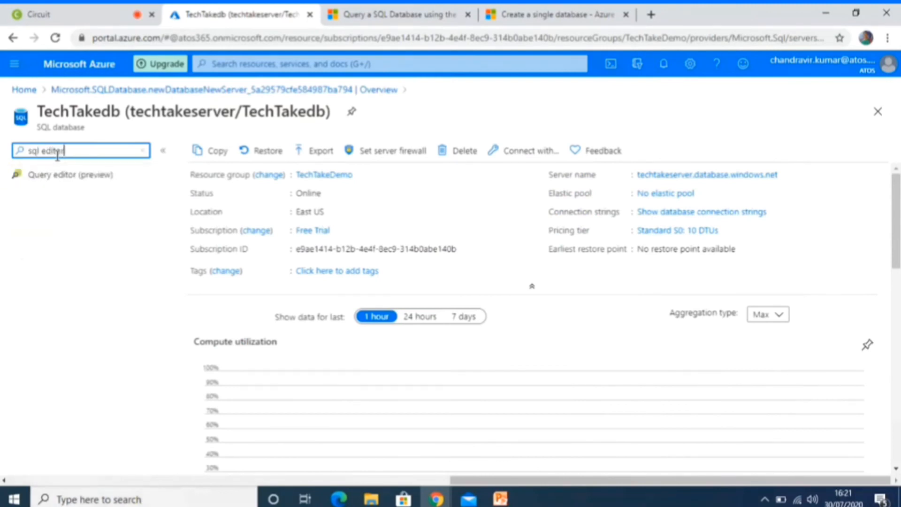
{"action": "left_click", "coordinate": [55, 183]}
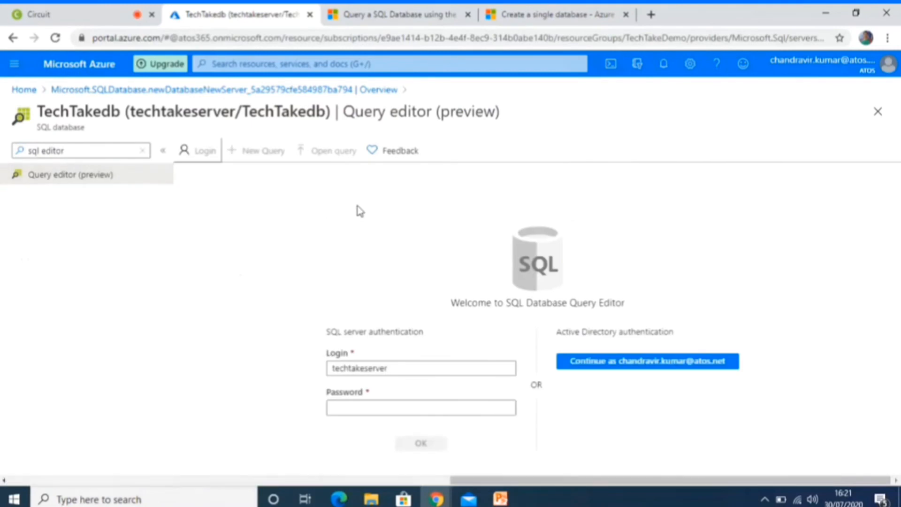
Sign in to the query editor with SQL server authentication, entering the password for the techtakeserver login.
{"action": "left_click", "coordinate": [365, 405]}
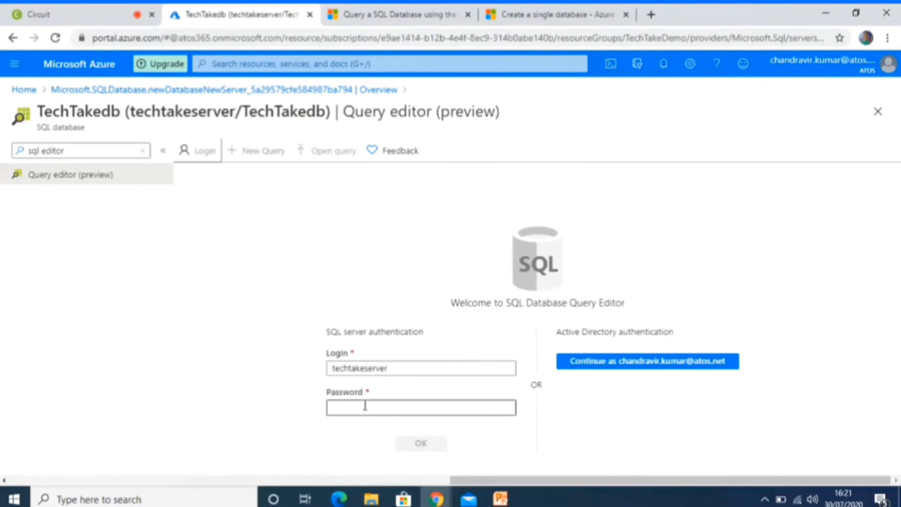
{"action": "left_click", "coordinate": [400, 410]}
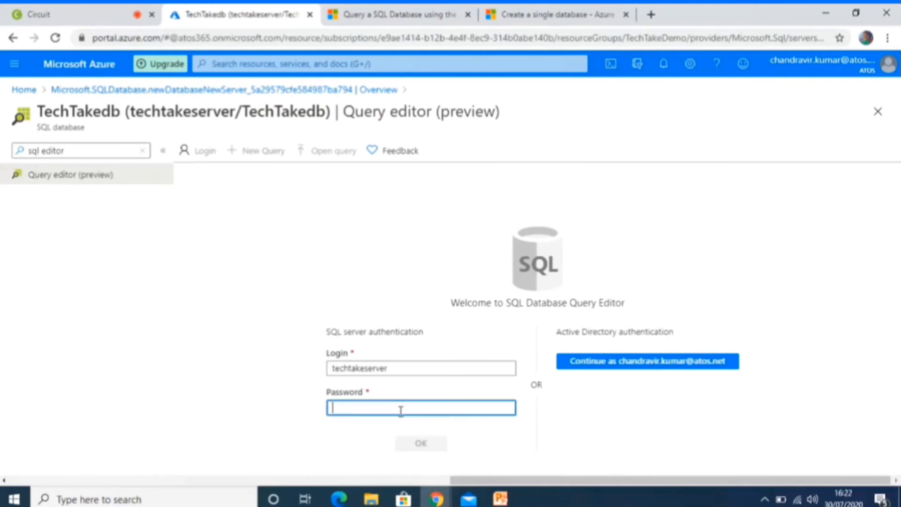
{"action": "type", "text": "•"}
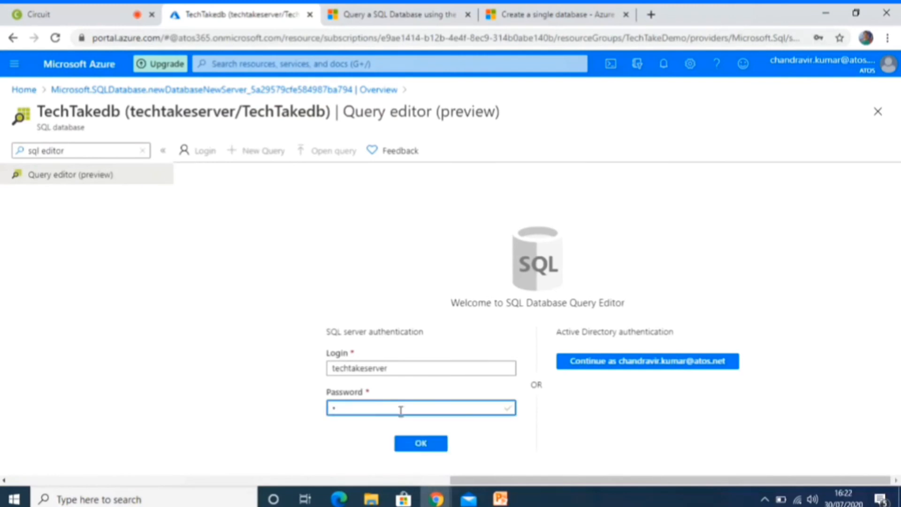
{"action": "key", "text": "BackSpace"}
{"action": "type", "text": "•••••••••"}
{"action": "left_click", "coordinate": [412, 445]}
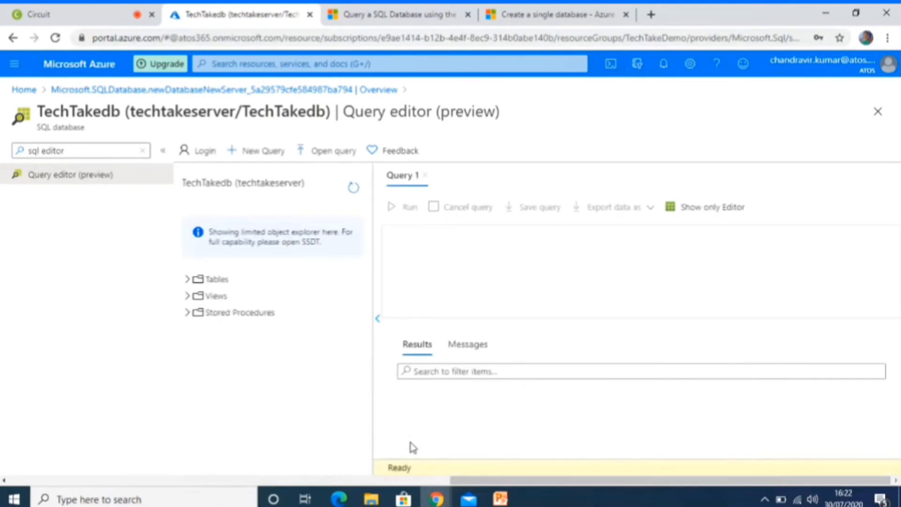
Expand the database's Tables folder and run the query Select * from [SalesLT].[Address].
{"action": "left_click", "coordinate": [192, 281]}
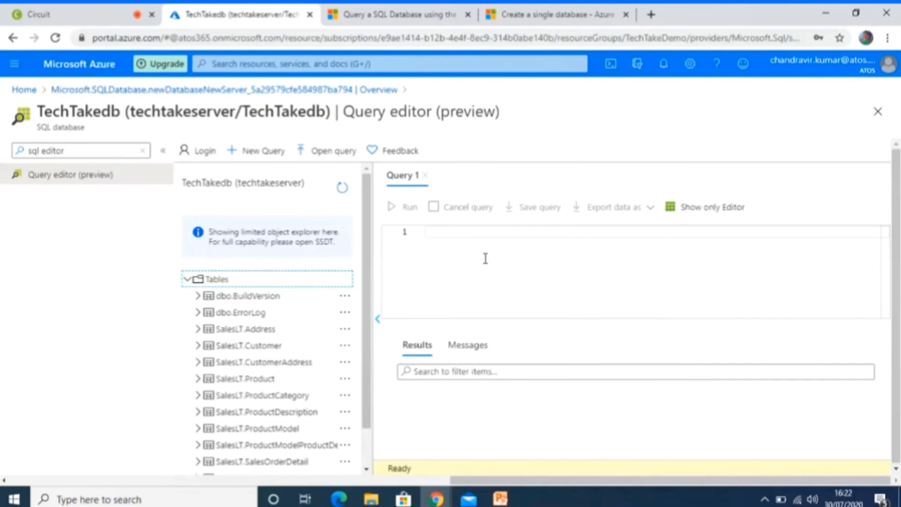
{"action": "left_click", "coordinate": [455, 254]}
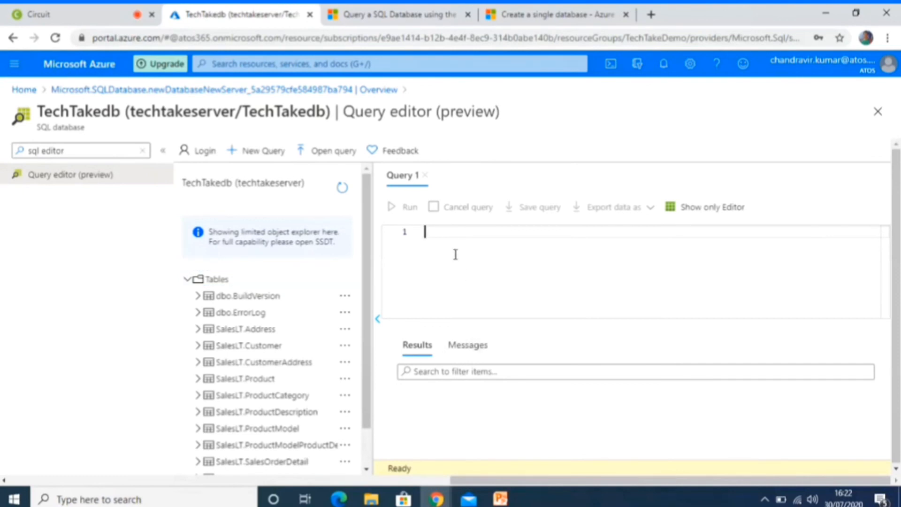
{"action": "type", "text": "Sele"}
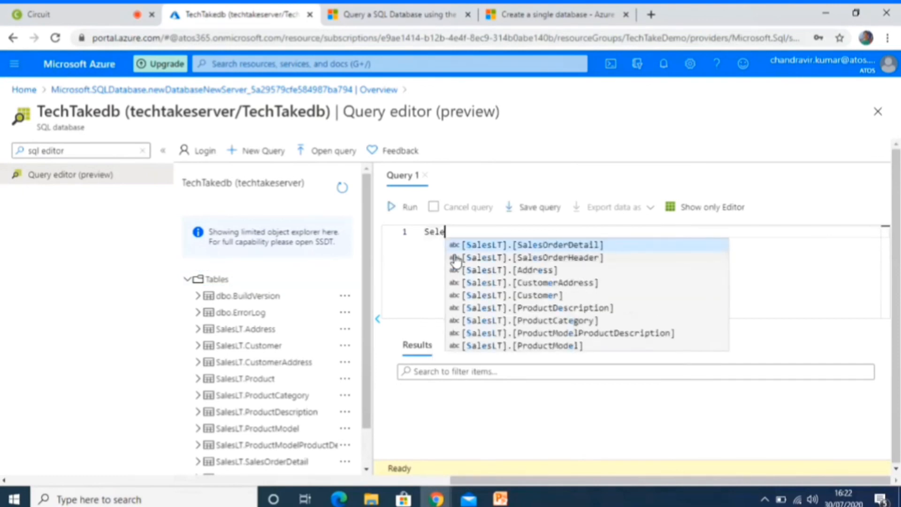
{"action": "type", "text": "ct * from"}
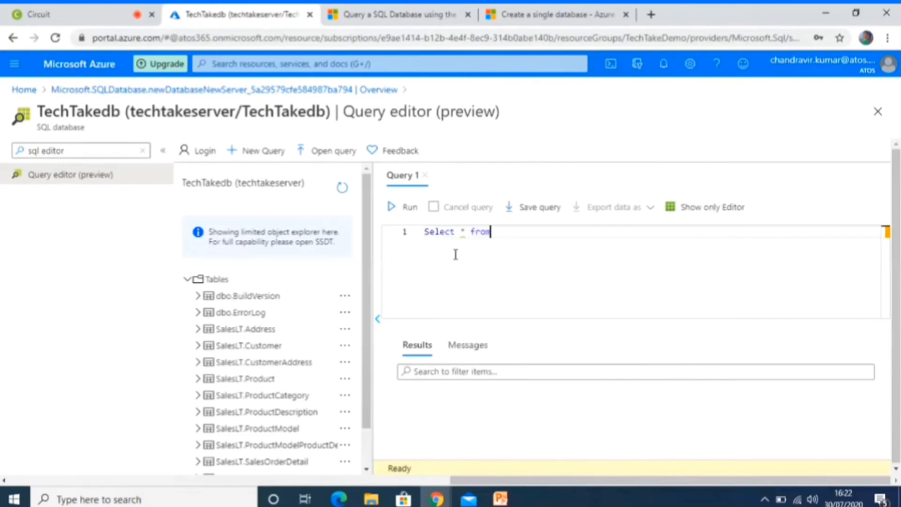
{"action": "type", "text": " Sales."}
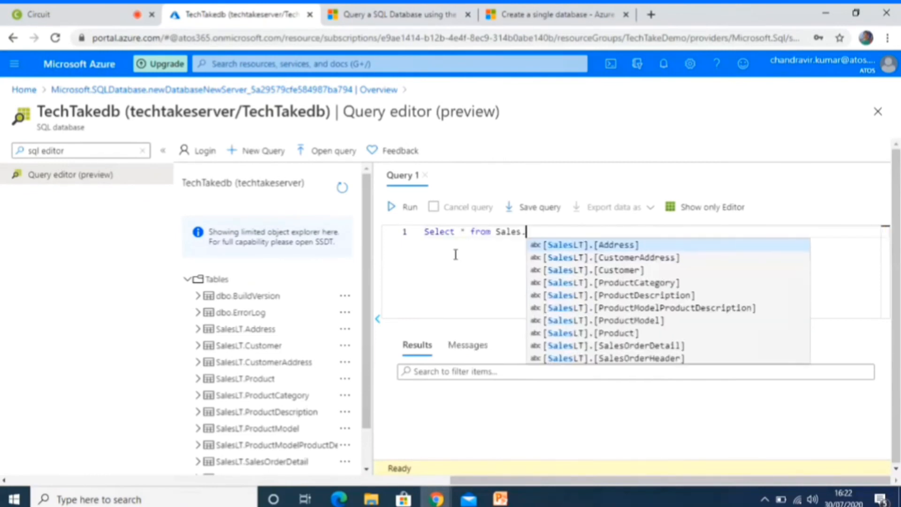
{"action": "type", "text": "Ad"}
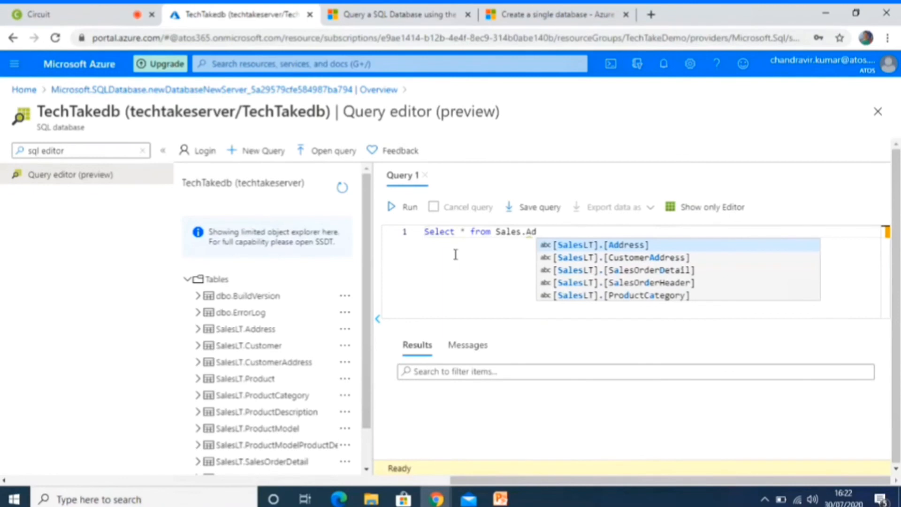
{"action": "key", "text": "Down"}
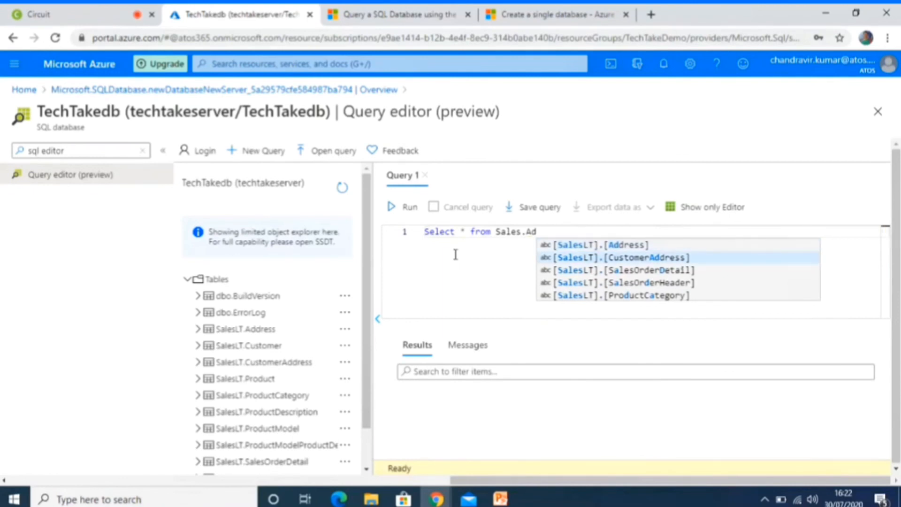
{"action": "key", "text": "Up"}
{"action": "key", "text": "Return"}
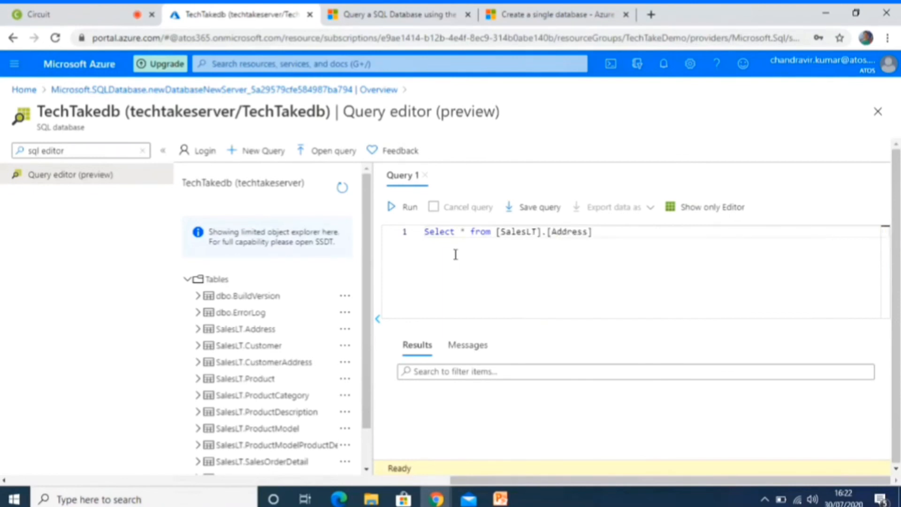
{"action": "left_click", "coordinate": [404, 210]}
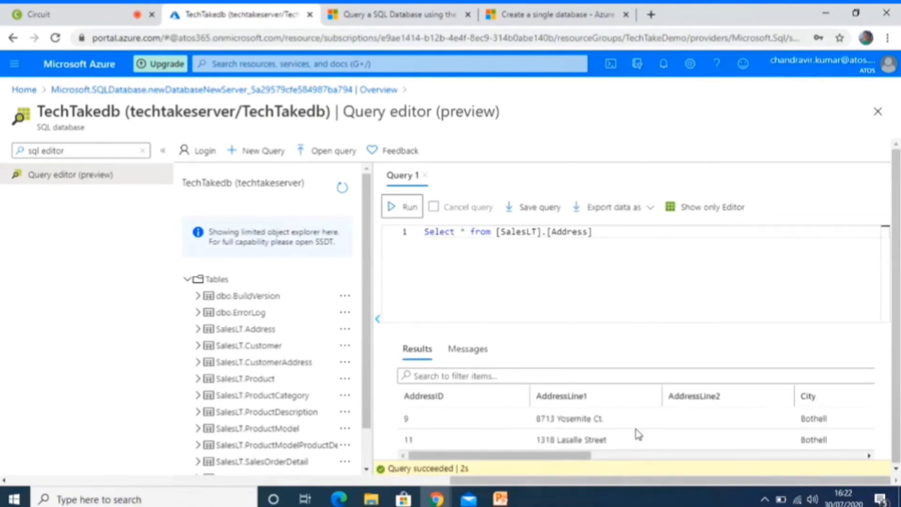
Filter the query results by 9, check the query's messages, and return to the results.
{"action": "left_click_drag", "start_coordinate": [897, 283], "coordinate": [900, 290]}
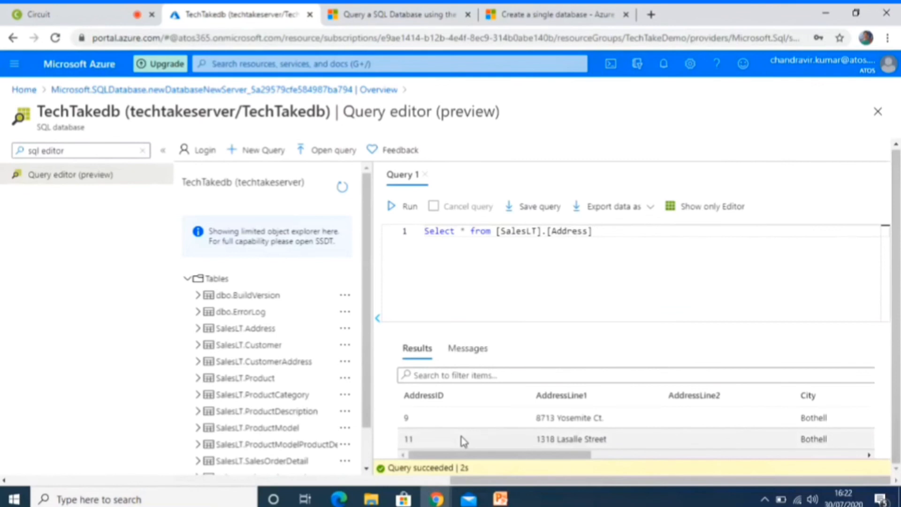
{"action": "left_click", "coordinate": [488, 379]}
{"action": "type", "text": "9"}
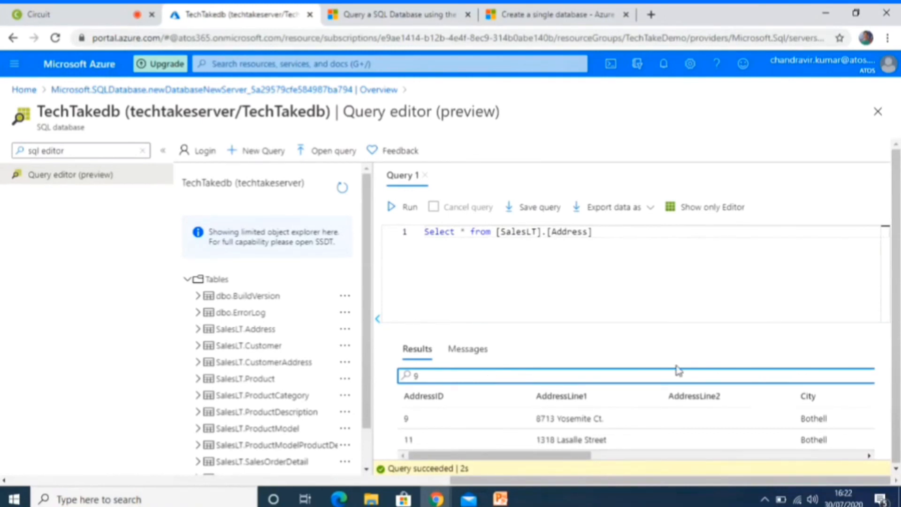
{"action": "left_click", "coordinate": [467, 349]}
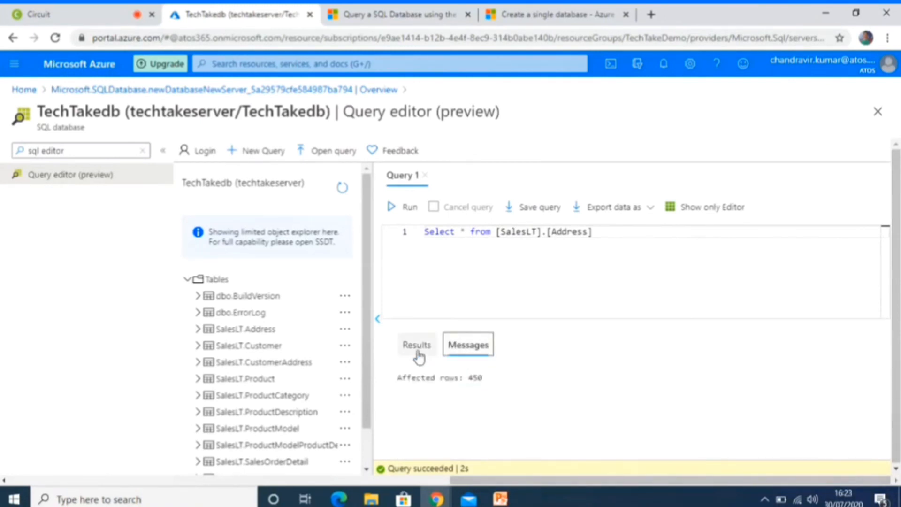
{"action": "left_click", "coordinate": [419, 356]}
{"action": "left_click", "coordinate": [432, 284]}
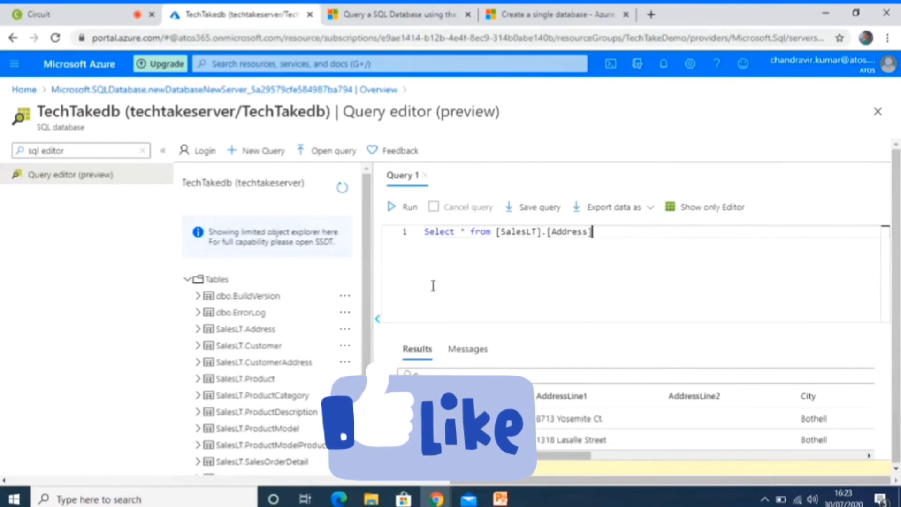